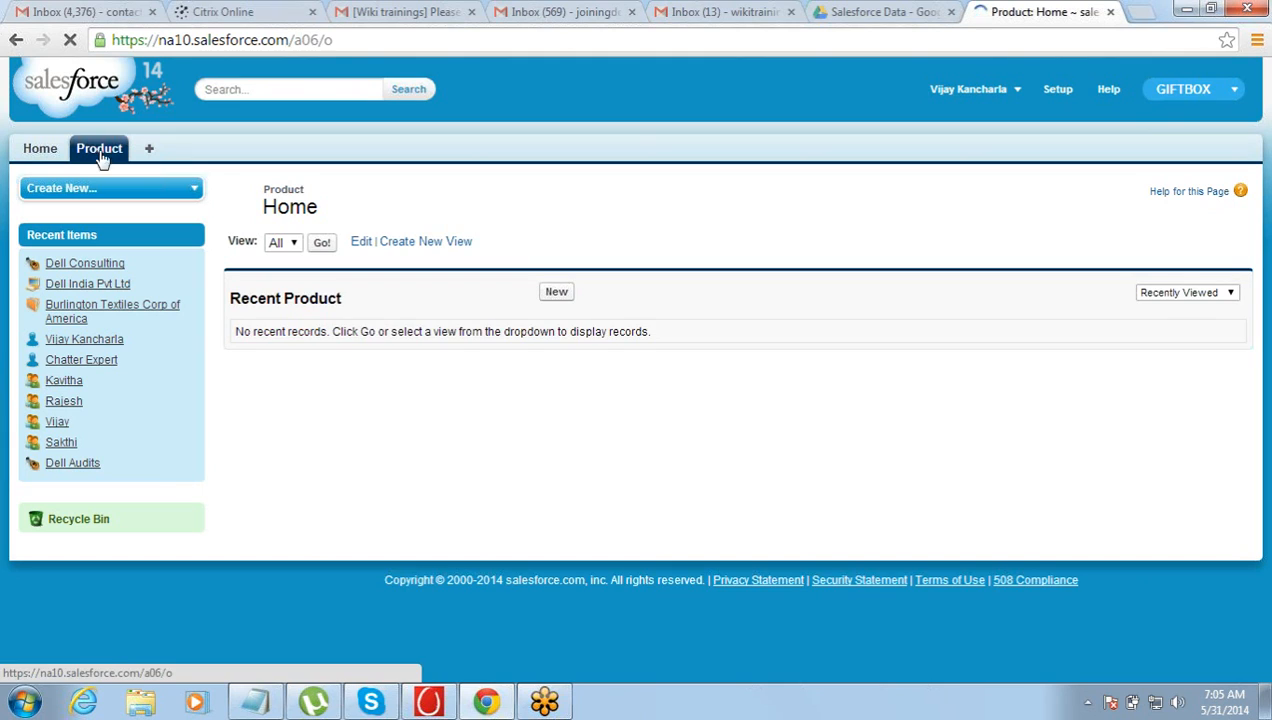
# Start a new product record and enter 500 as its price
pyautogui.click(556, 293)
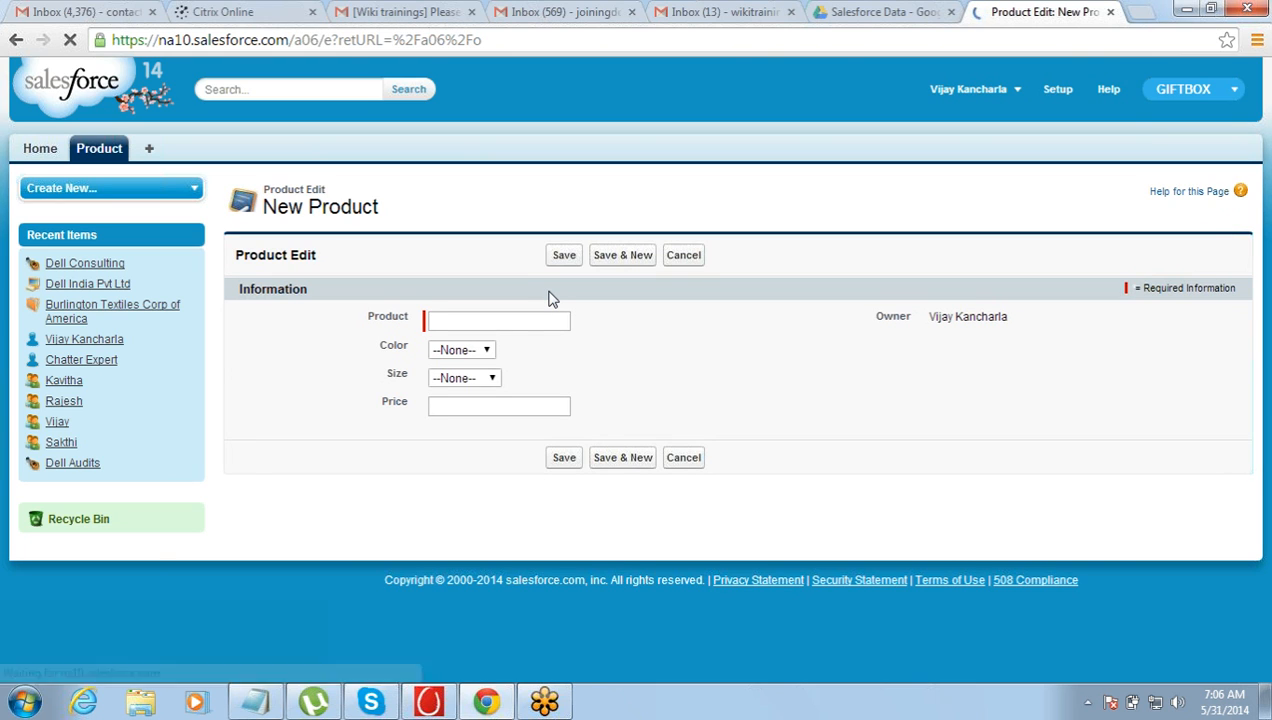
pyautogui.click(502, 406)
pyautogui.click(502, 320)
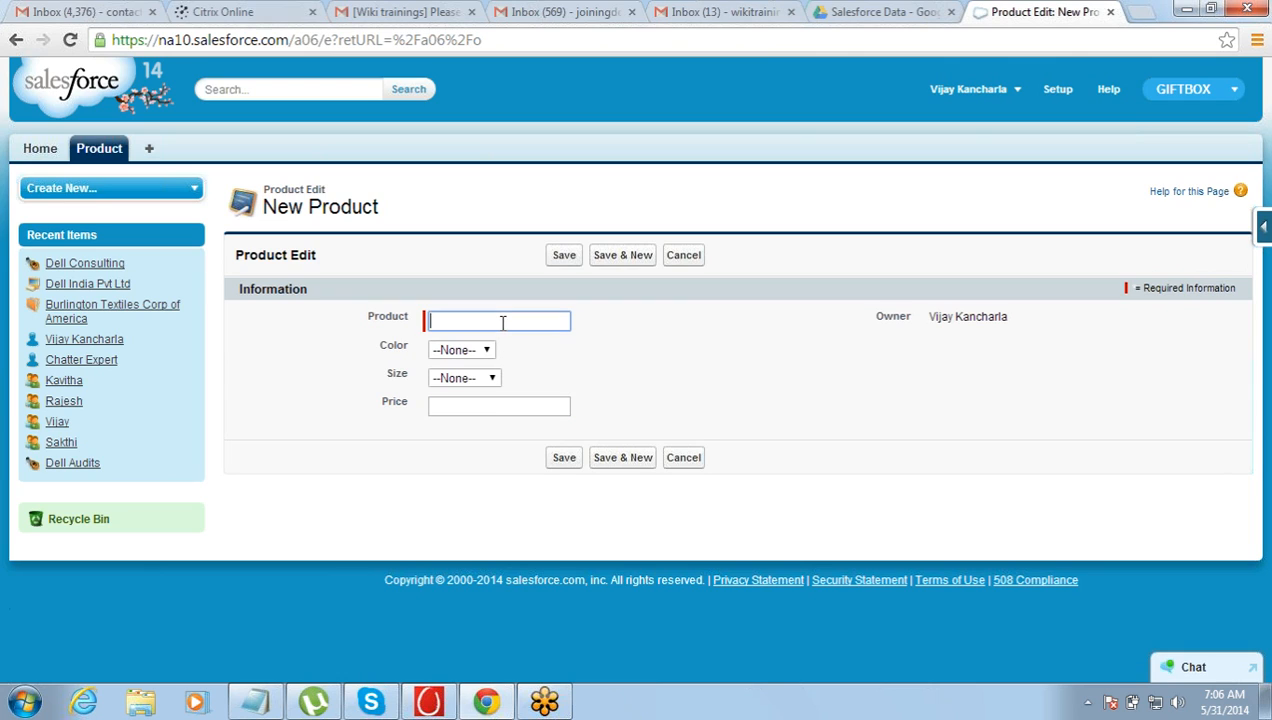
pyautogui.click(492, 407)
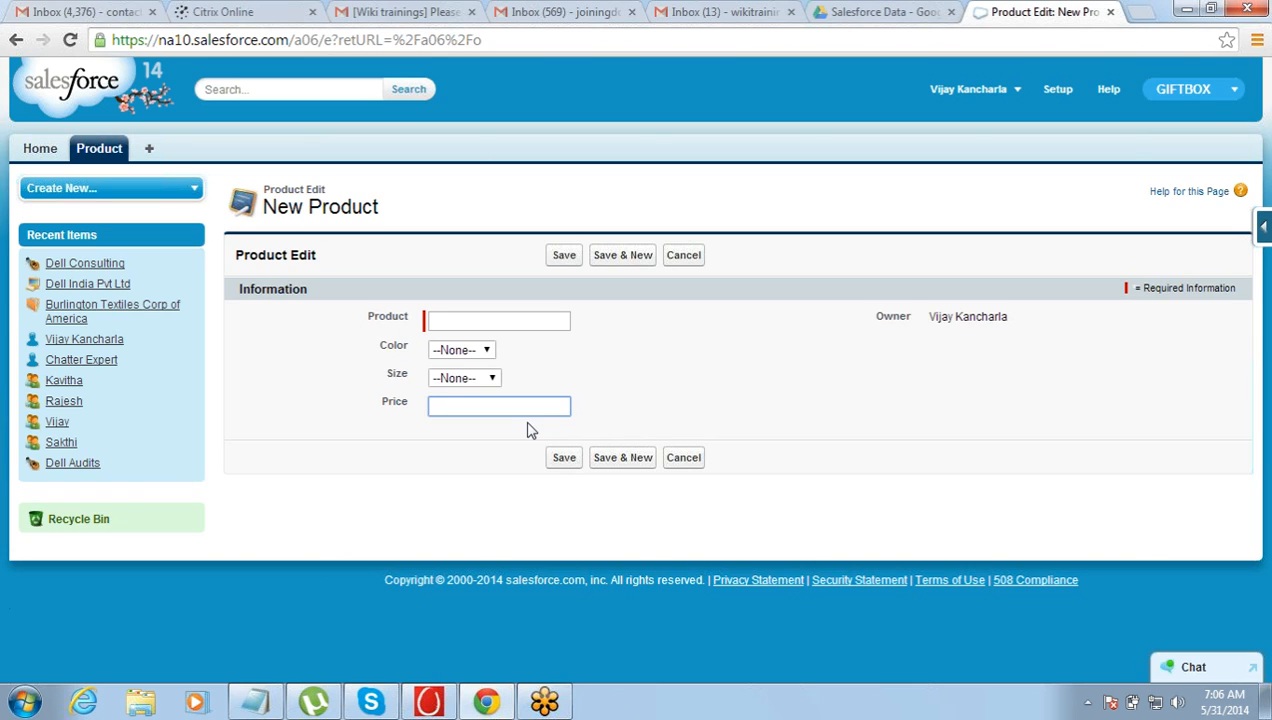
pyautogui.write('500')
pyautogui.click(730, 98)
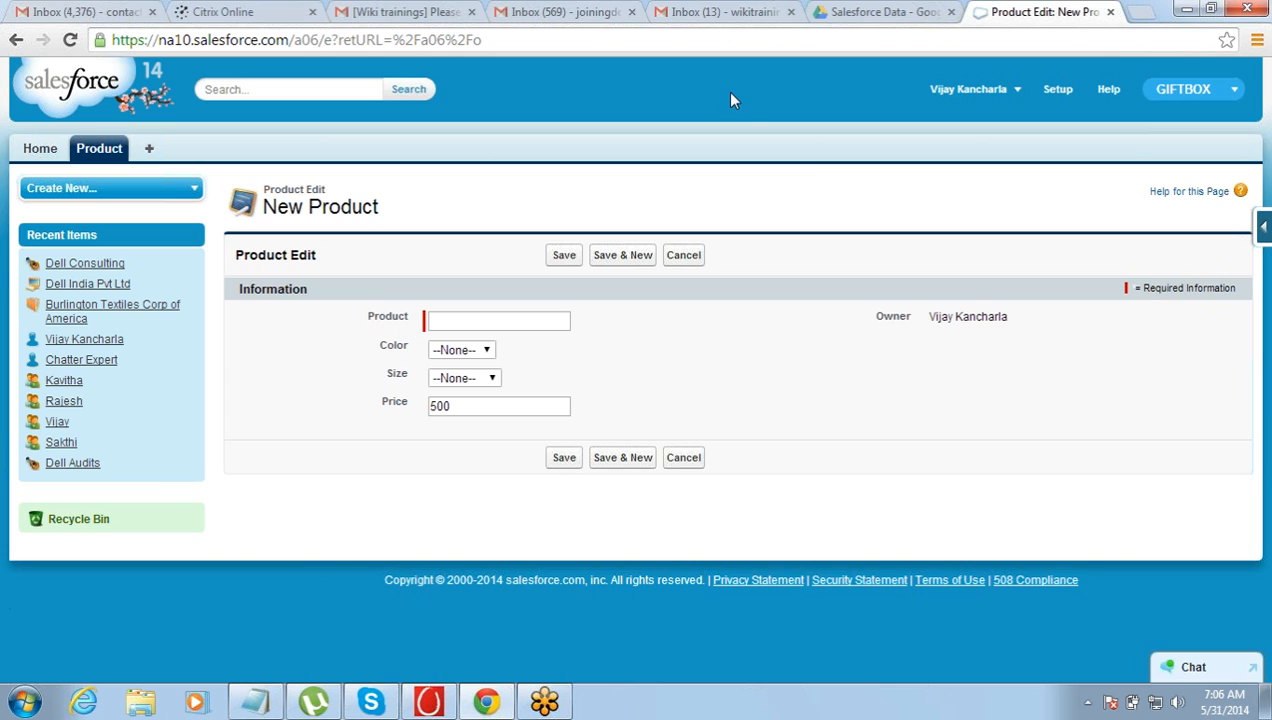
# Open the definition of the Product custom object from the setup area's custom objects list
pyautogui.click(1058, 92)
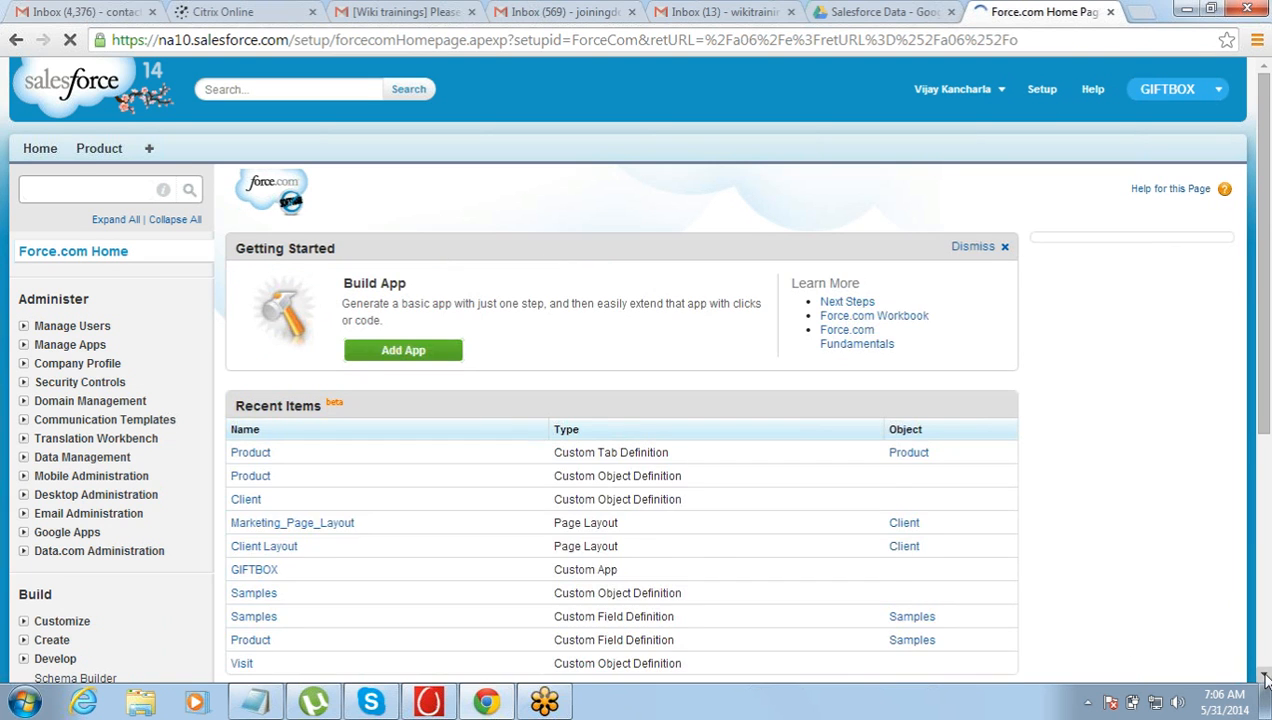
pyautogui.scroll(-3, 818, 573)
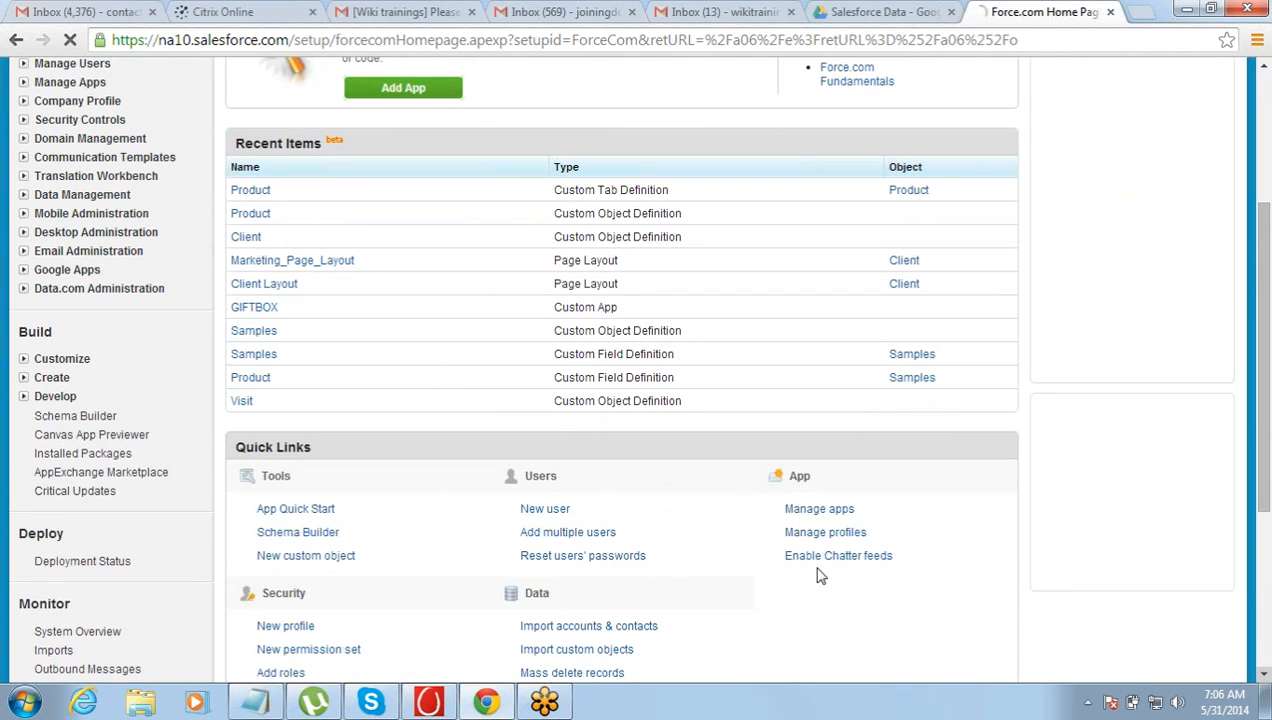
pyautogui.click(30, 378)
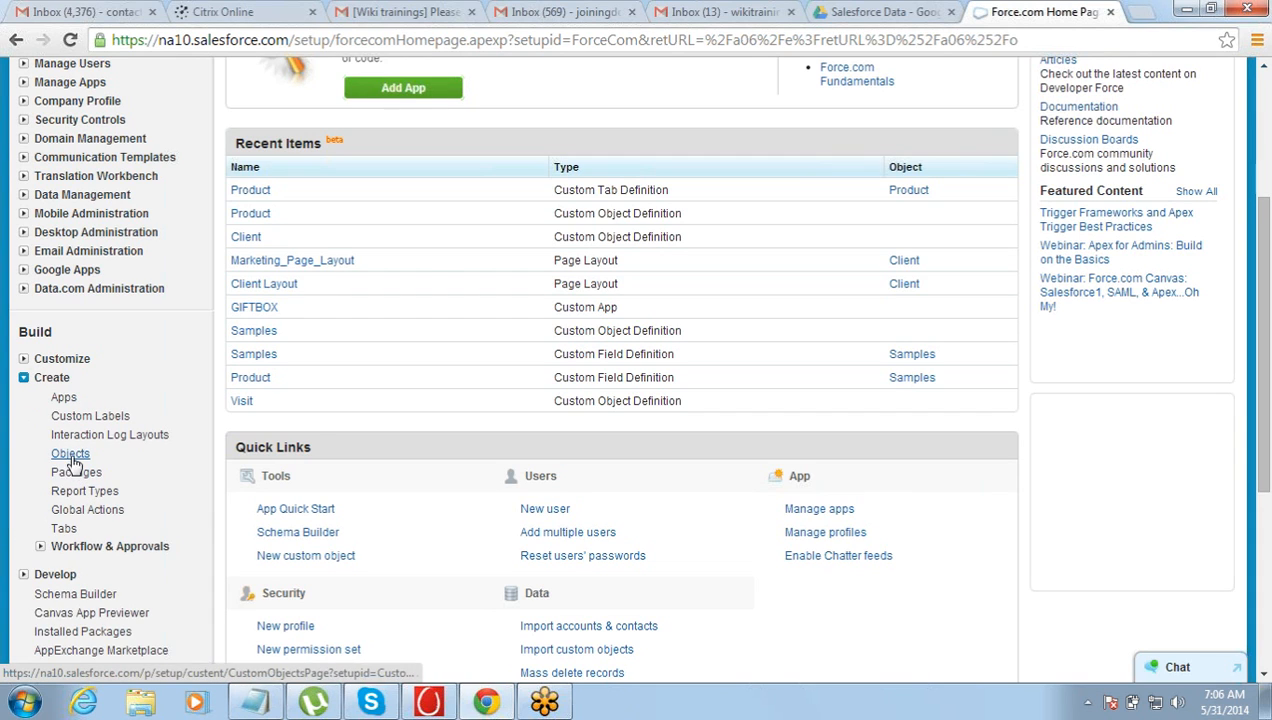
pyautogui.click(71, 455)
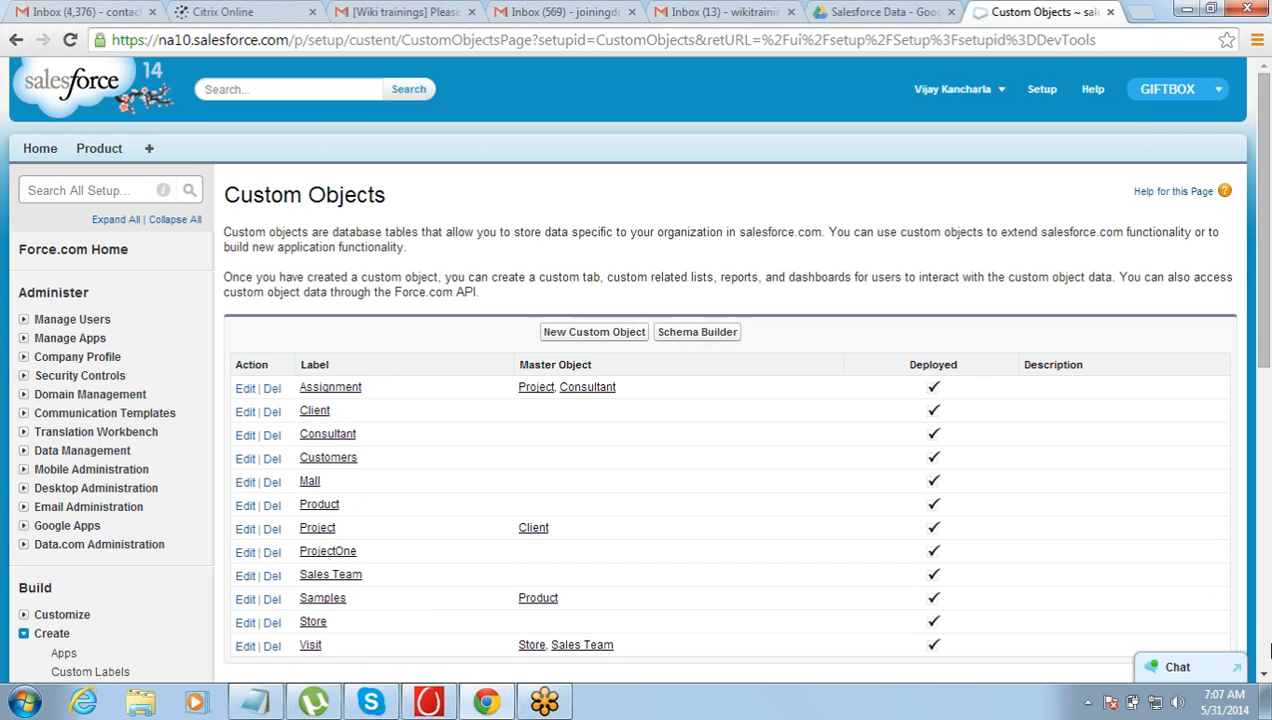
pyautogui.click(1264, 676)
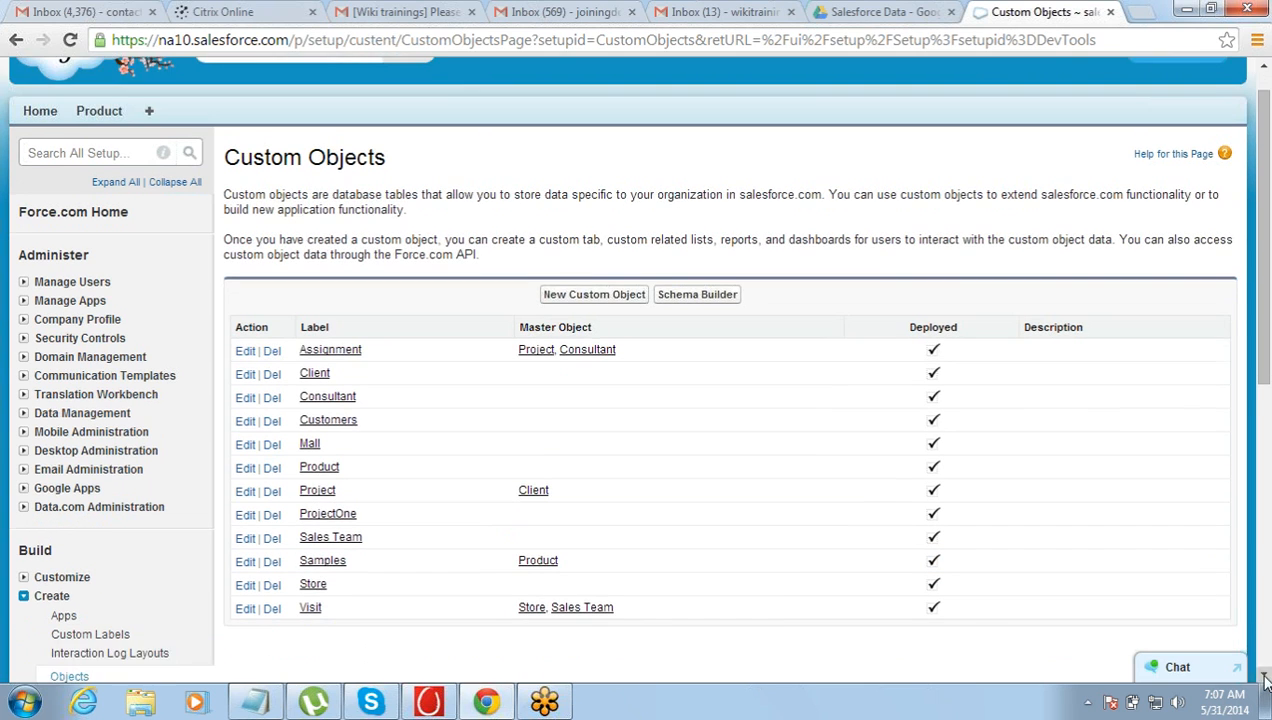
pyautogui.click(1264, 677)
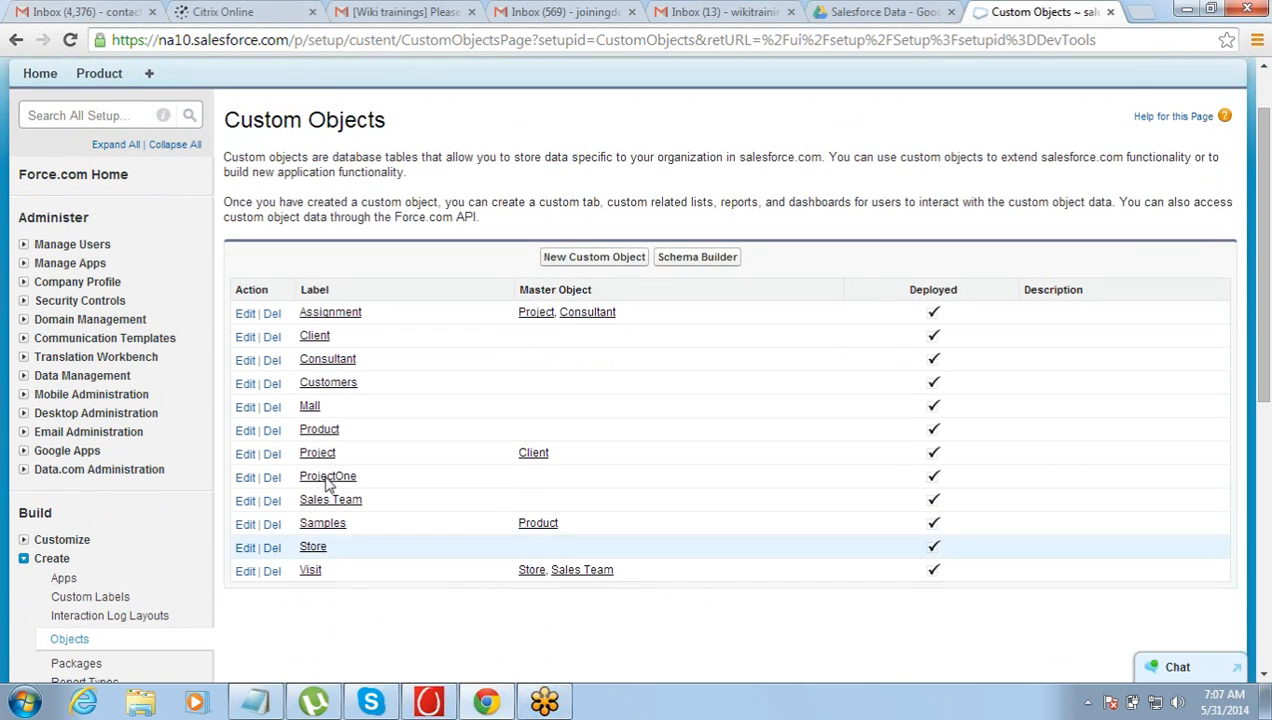
pyautogui.click(325, 431)
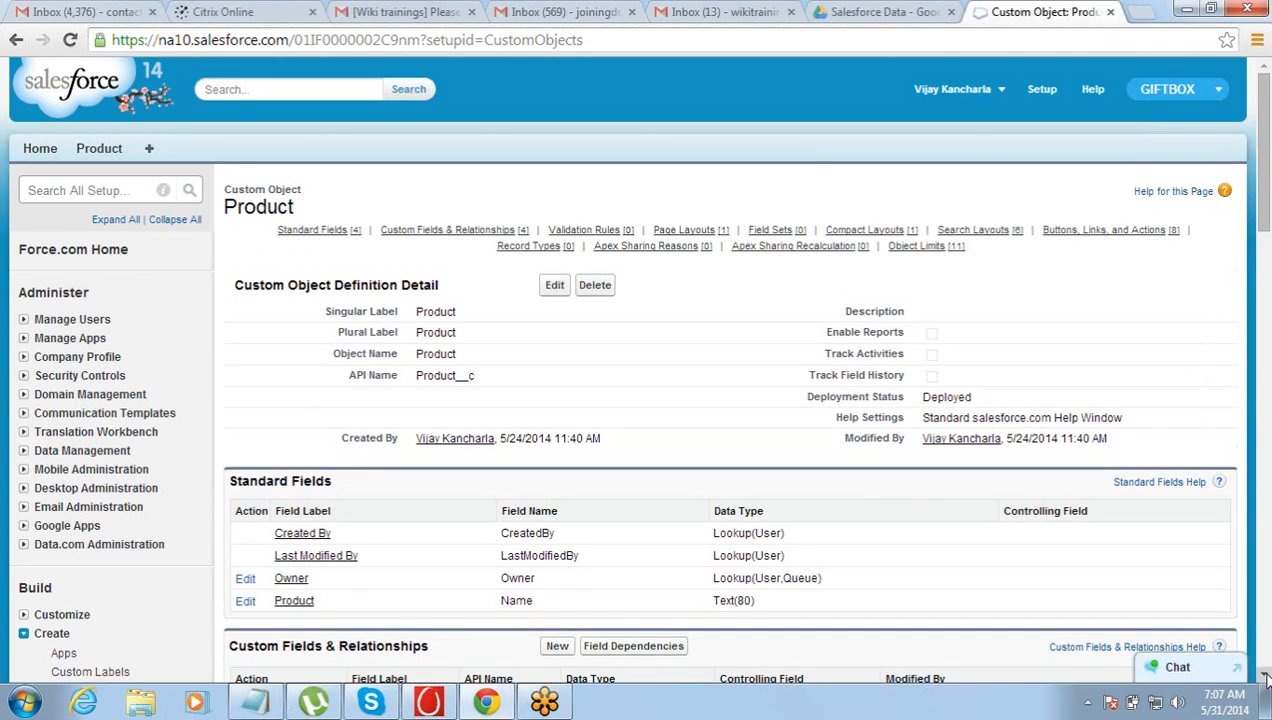
# Start a new custom field on the Product object with Formula as its data type
pyautogui.scroll(-3, 1264, 678)
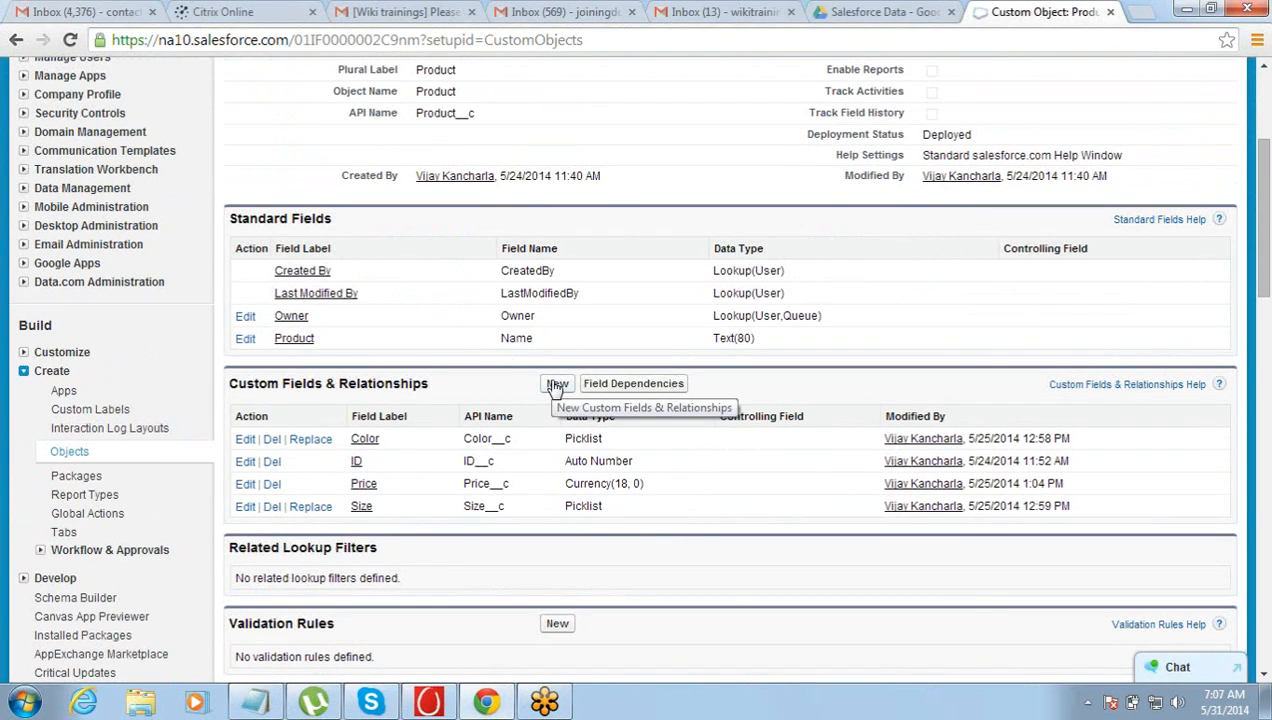
pyautogui.click(556, 384)
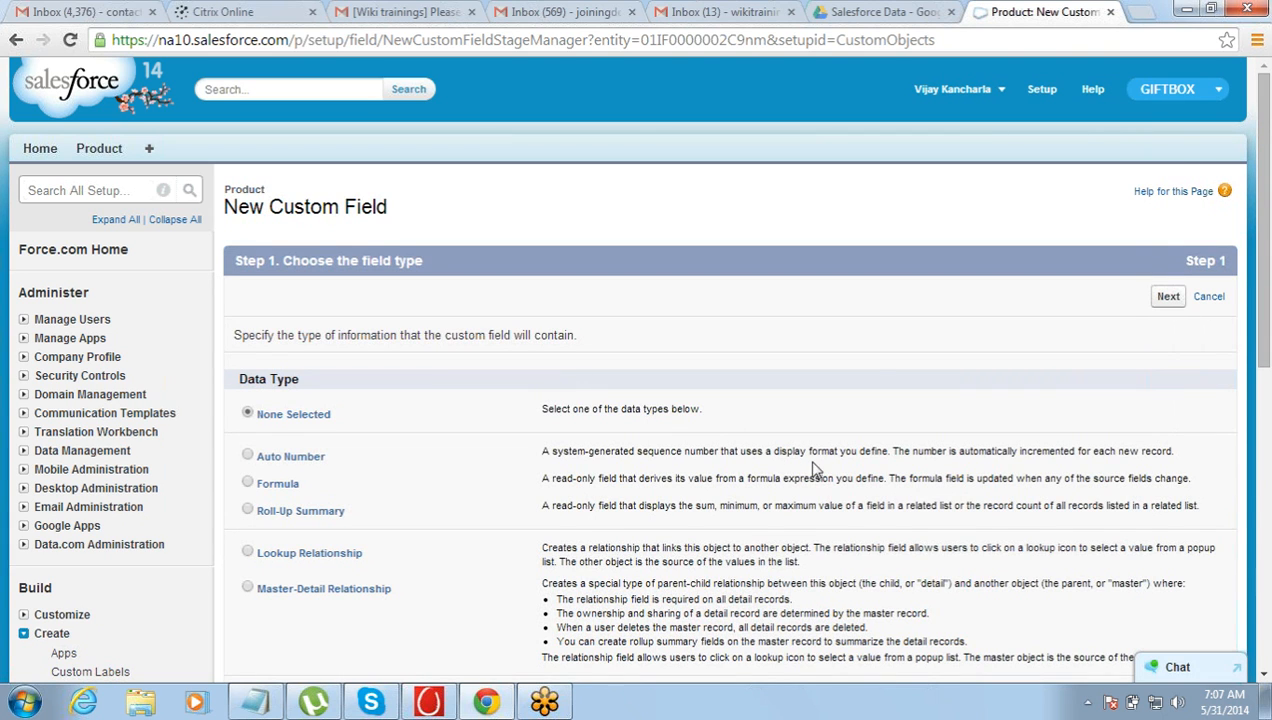
pyautogui.click(1264, 677)
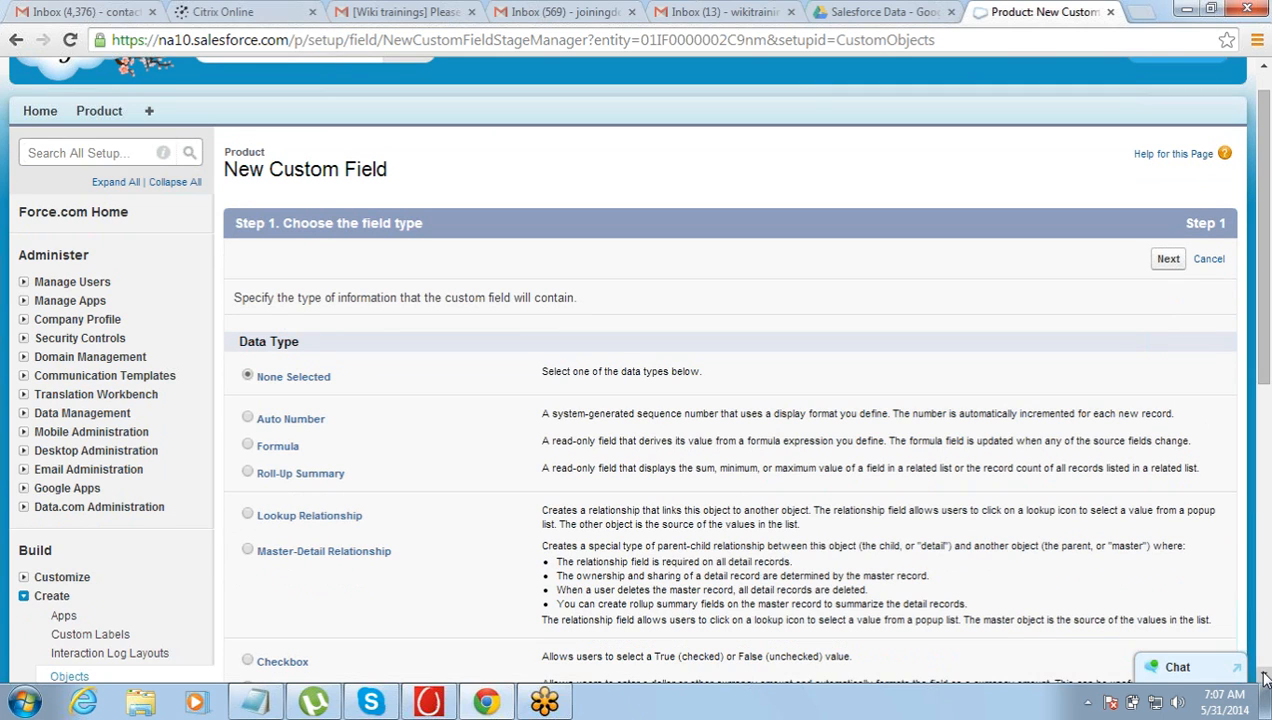
pyautogui.click(248, 446)
pyautogui.click(1168, 260)
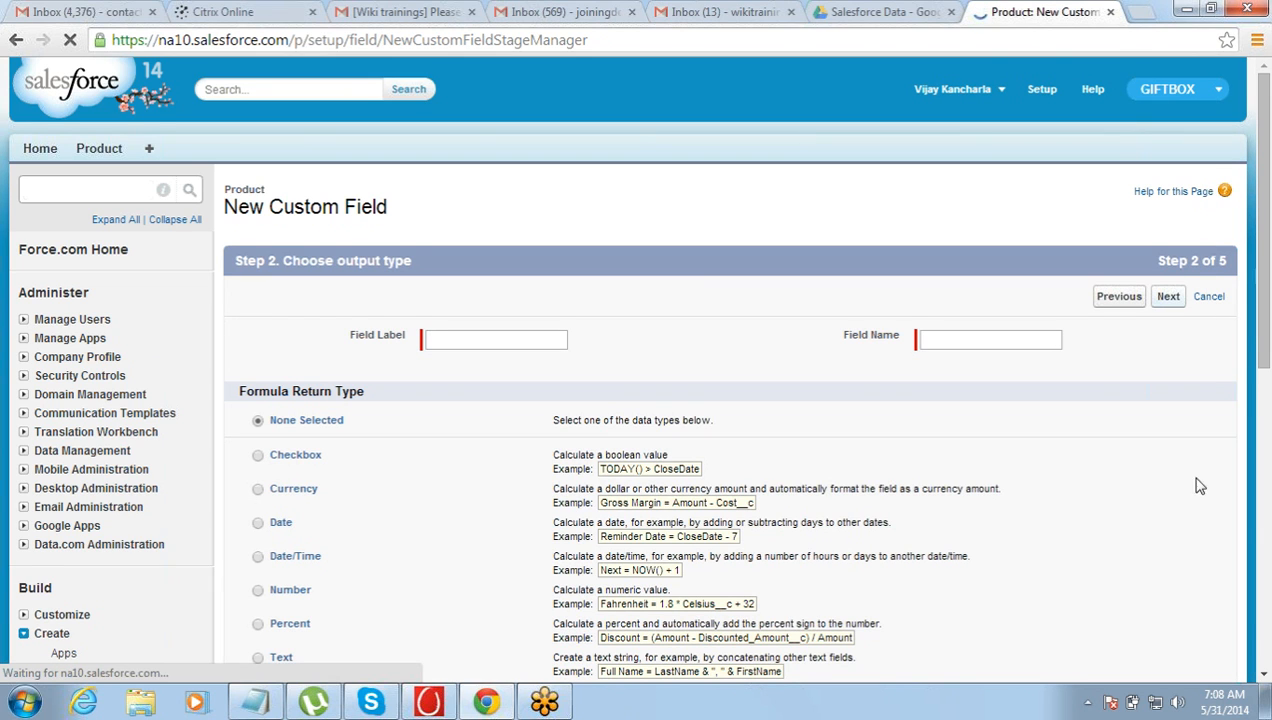
# Label the formula field Tax, set its return type to Currency, choose its decimal places and continue to the formula entry
pyautogui.click(1264, 676)
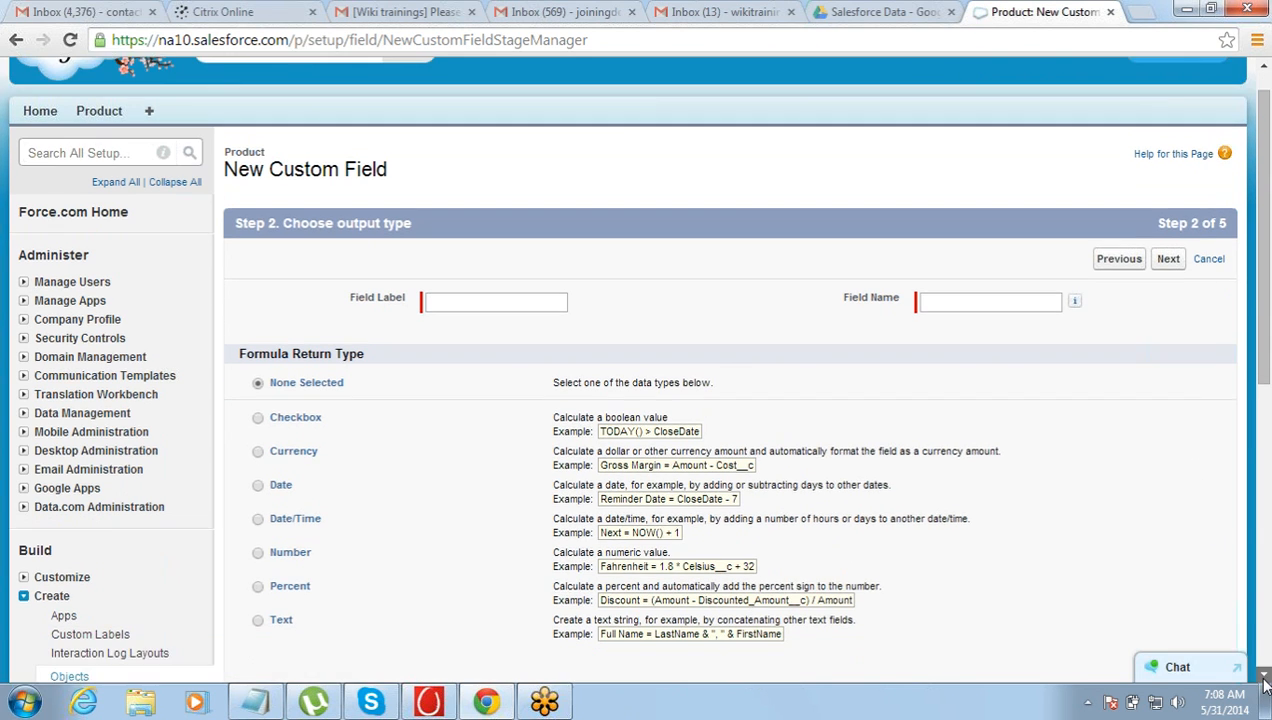
pyautogui.click(1264, 676)
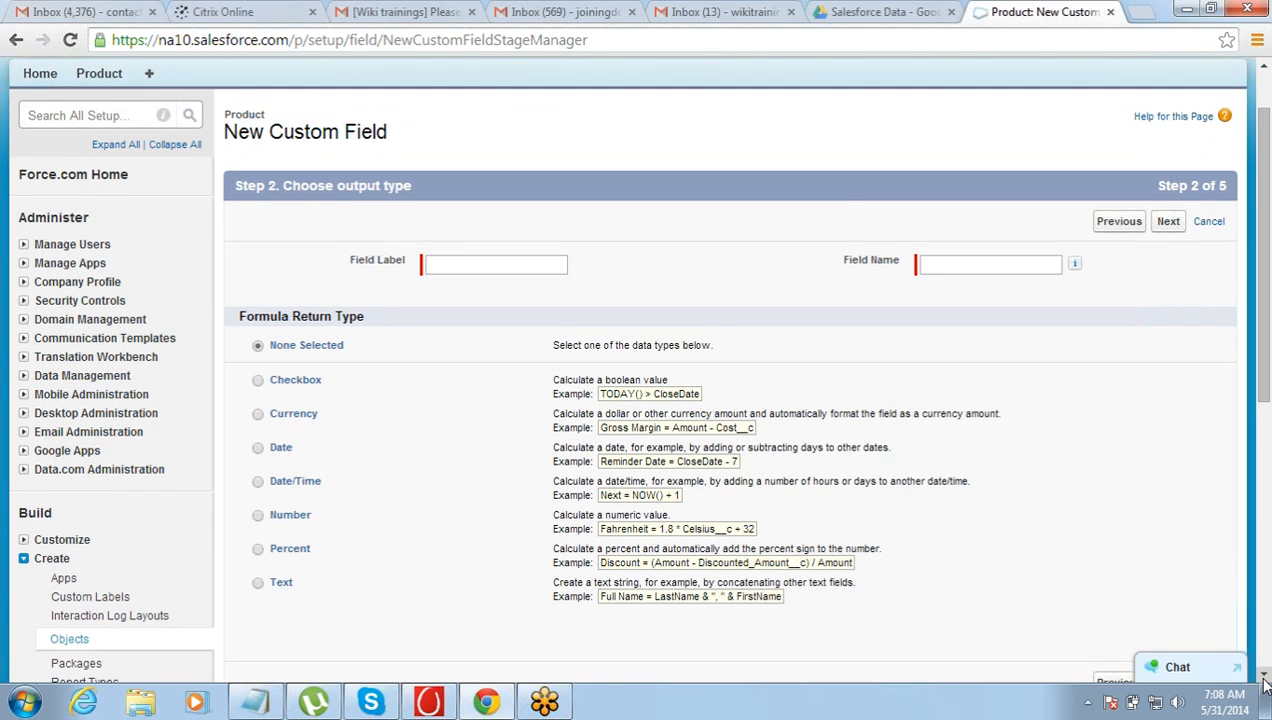
pyautogui.click(464, 269)
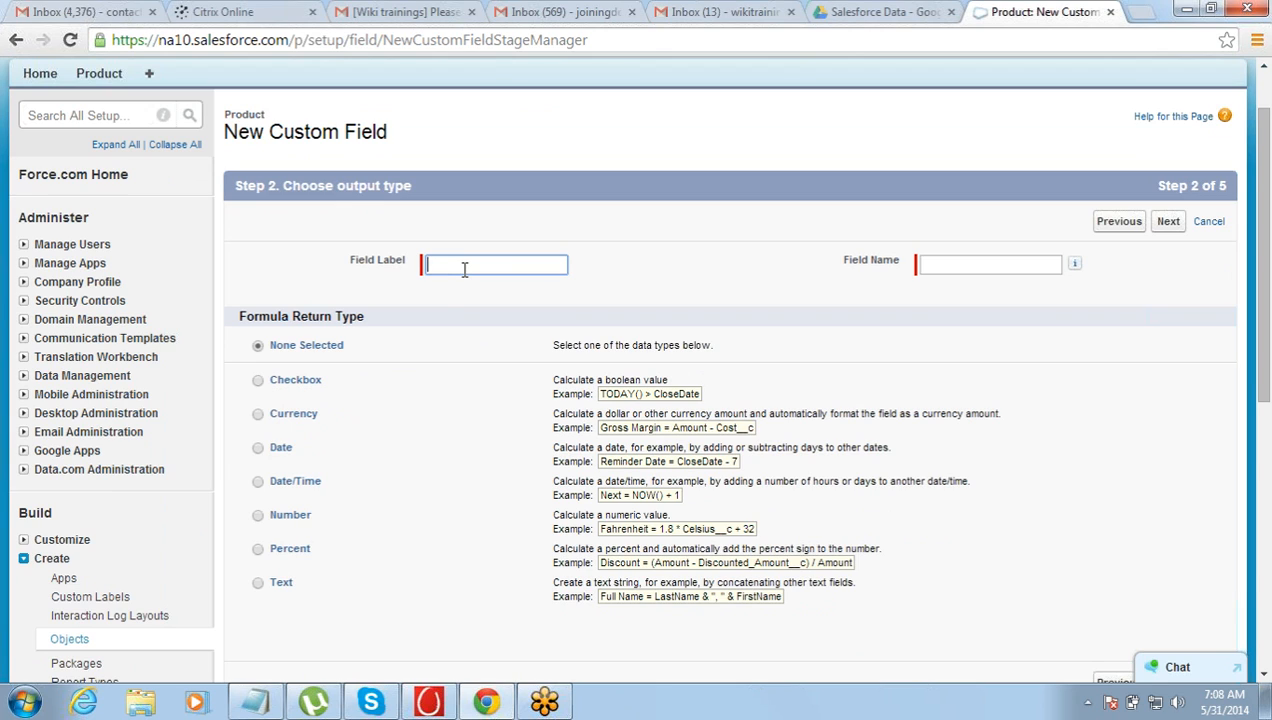
pyautogui.write('Tax')
pyautogui.press('Tab')
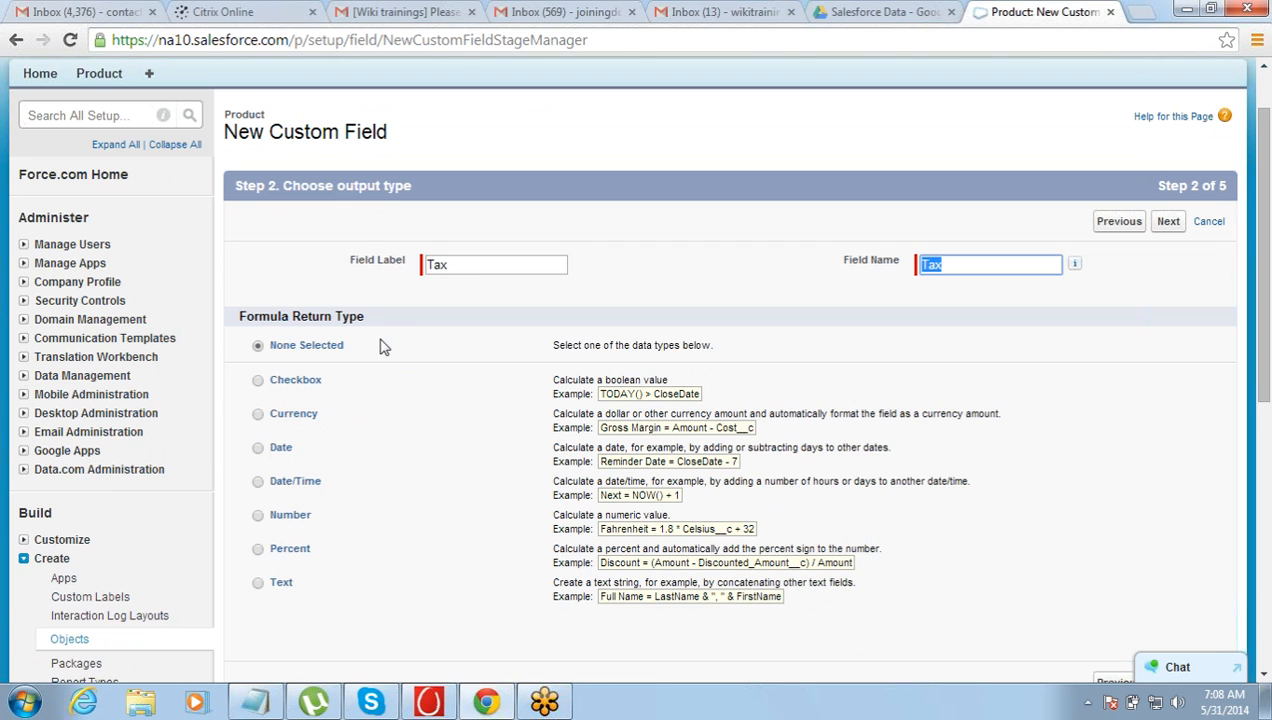
pyautogui.click(256, 413)
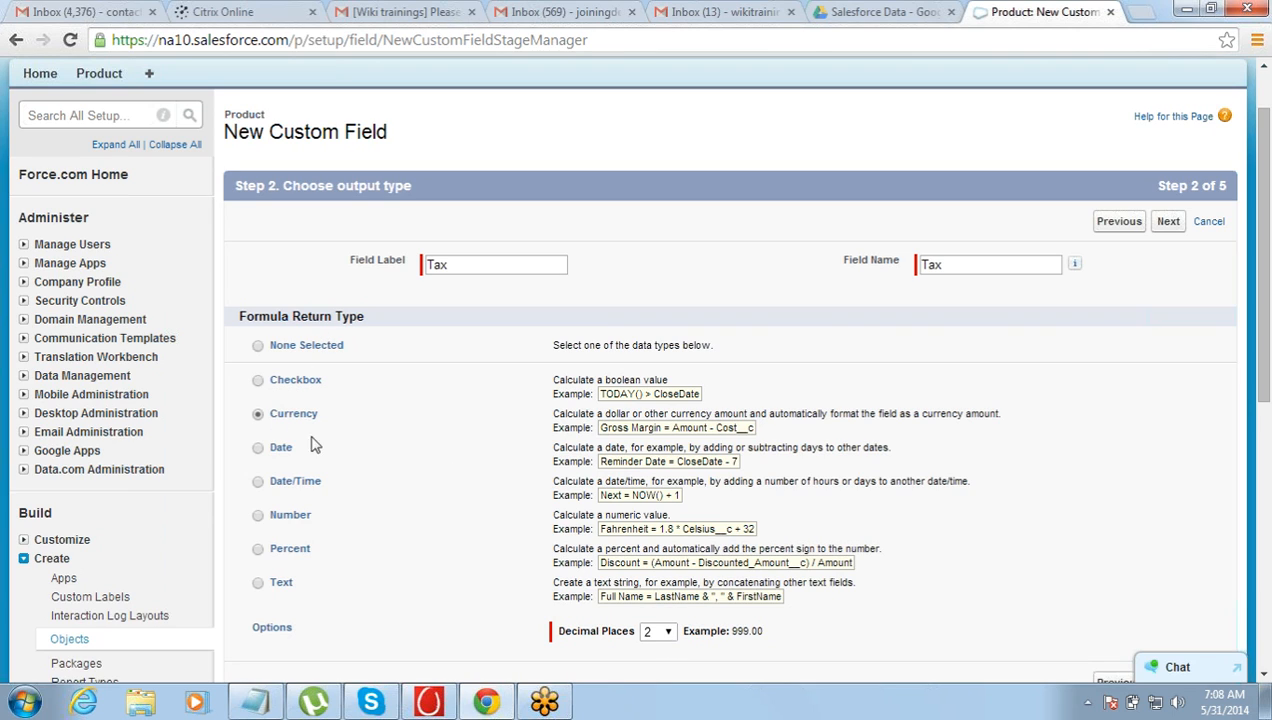
pyautogui.click(670, 636)
pyautogui.click(652, 345)
pyautogui.click(1168, 222)
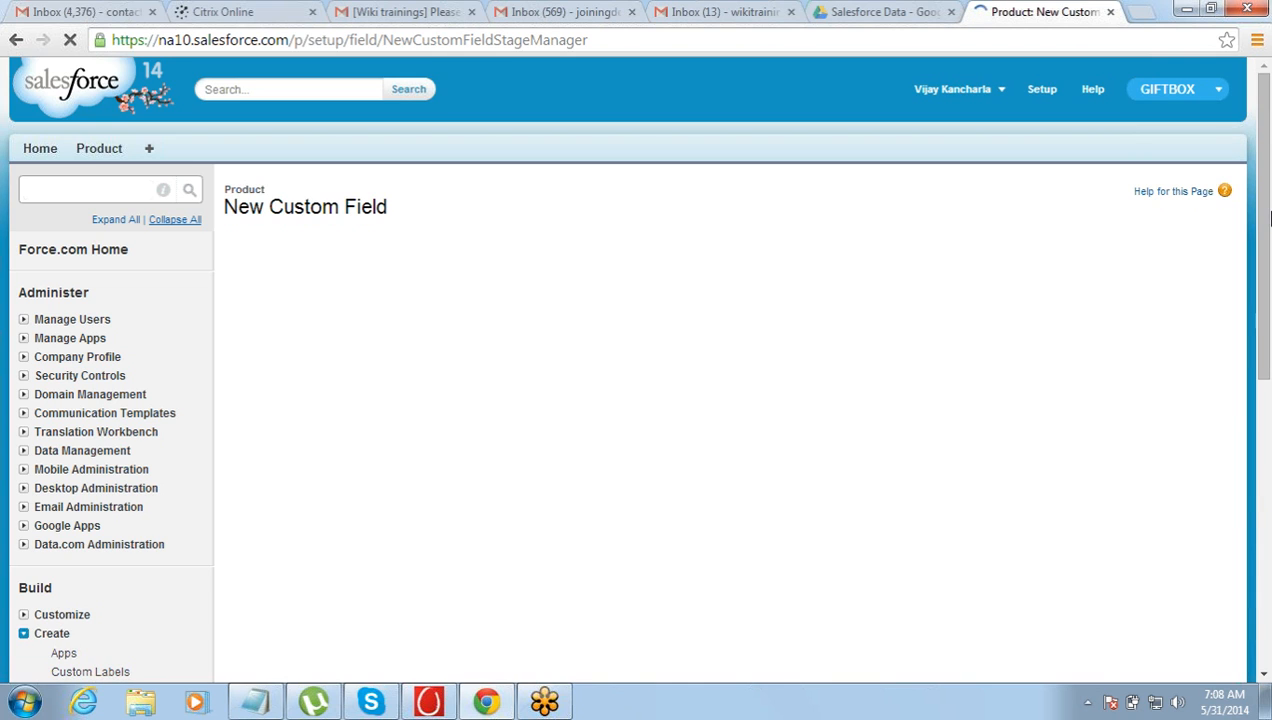
pyautogui.moveTo(1266, 103); pyautogui.dragTo(1266, 143)
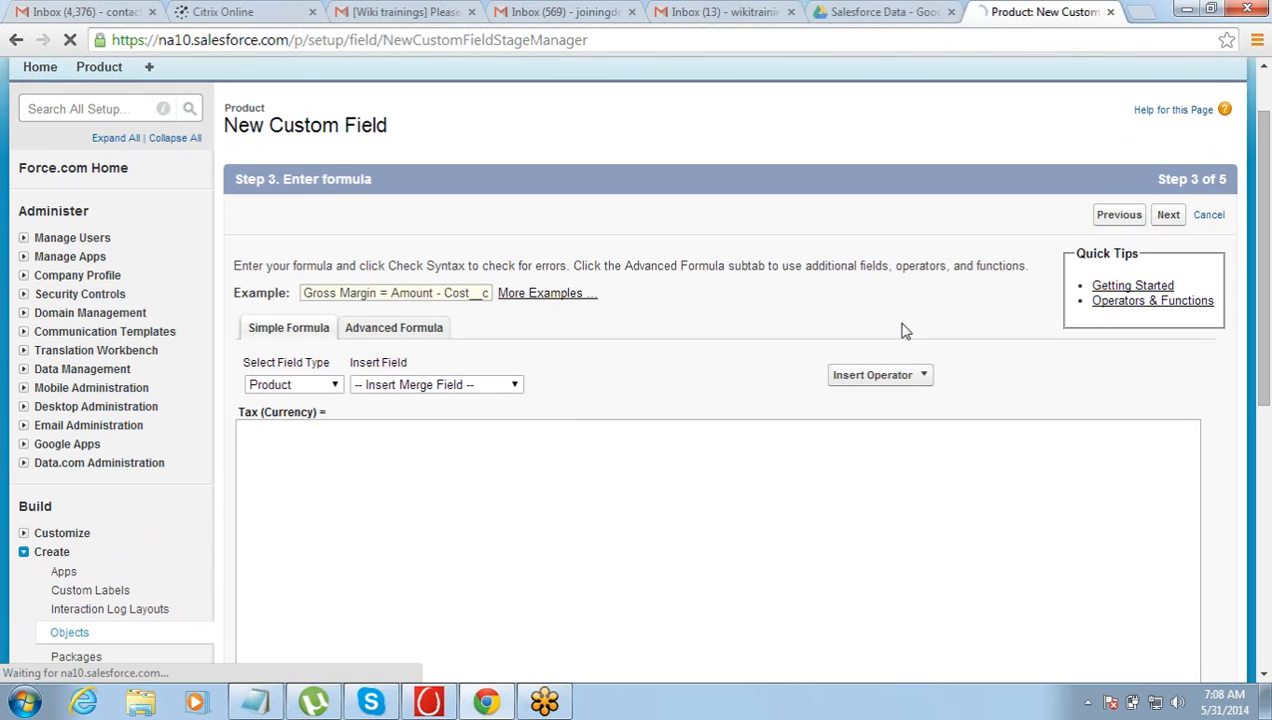
pyautogui.click(640, 434)
pyautogui.write('10%')
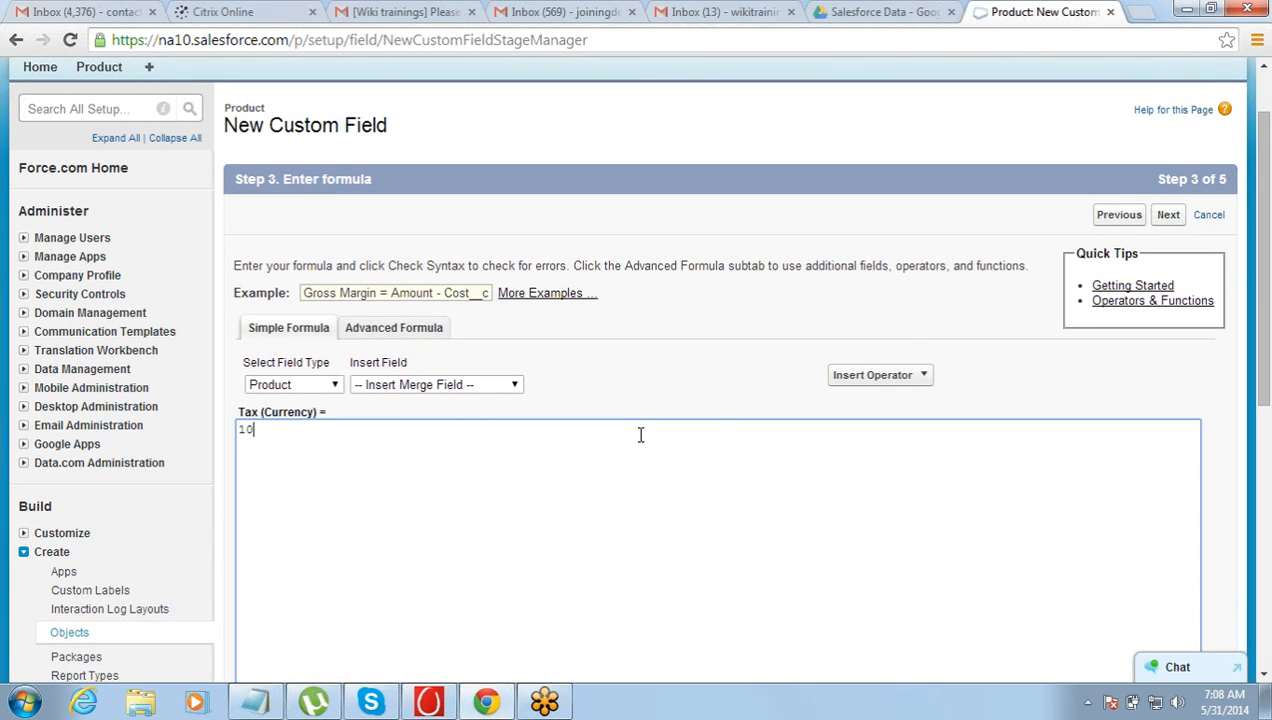
pyautogui.press('BackSpace')
pyautogui.press('BackSpace')
pyautogui.press('BackSpace')
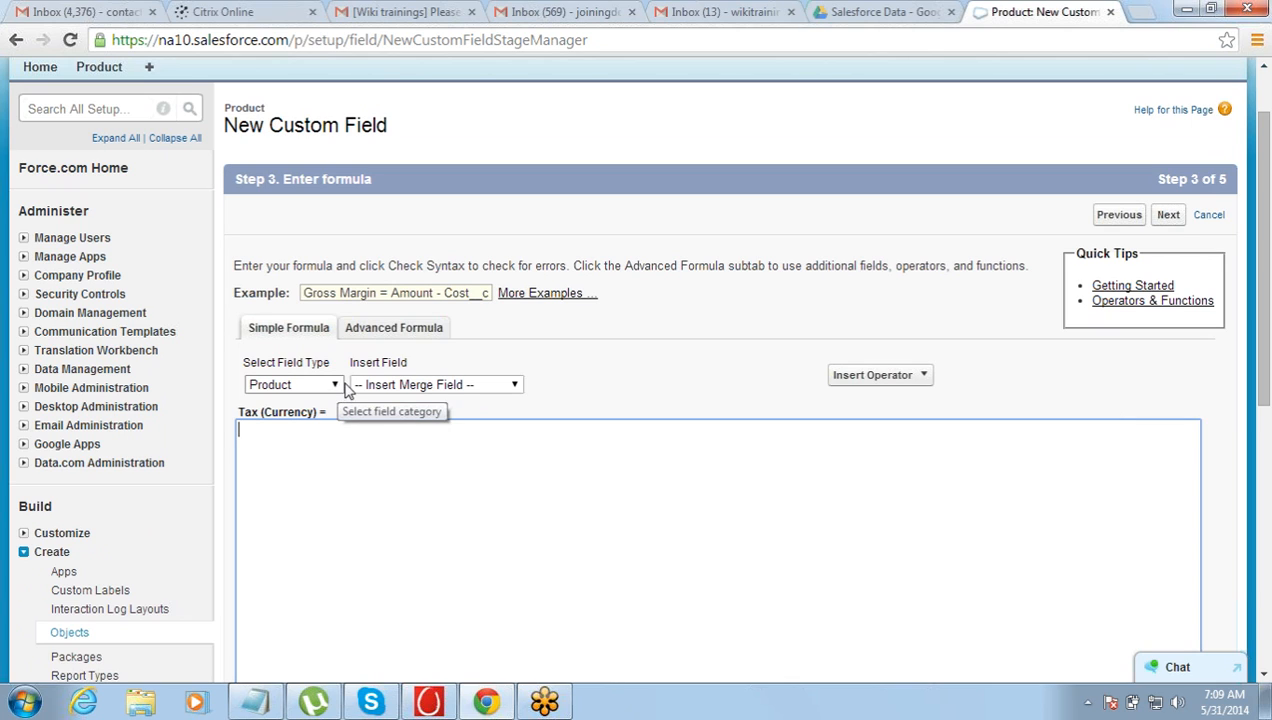
# Insert the Price merge field and complete the Tax formula as Price__c * 0.1
pyautogui.click(378, 390)
pyautogui.click(378, 416)
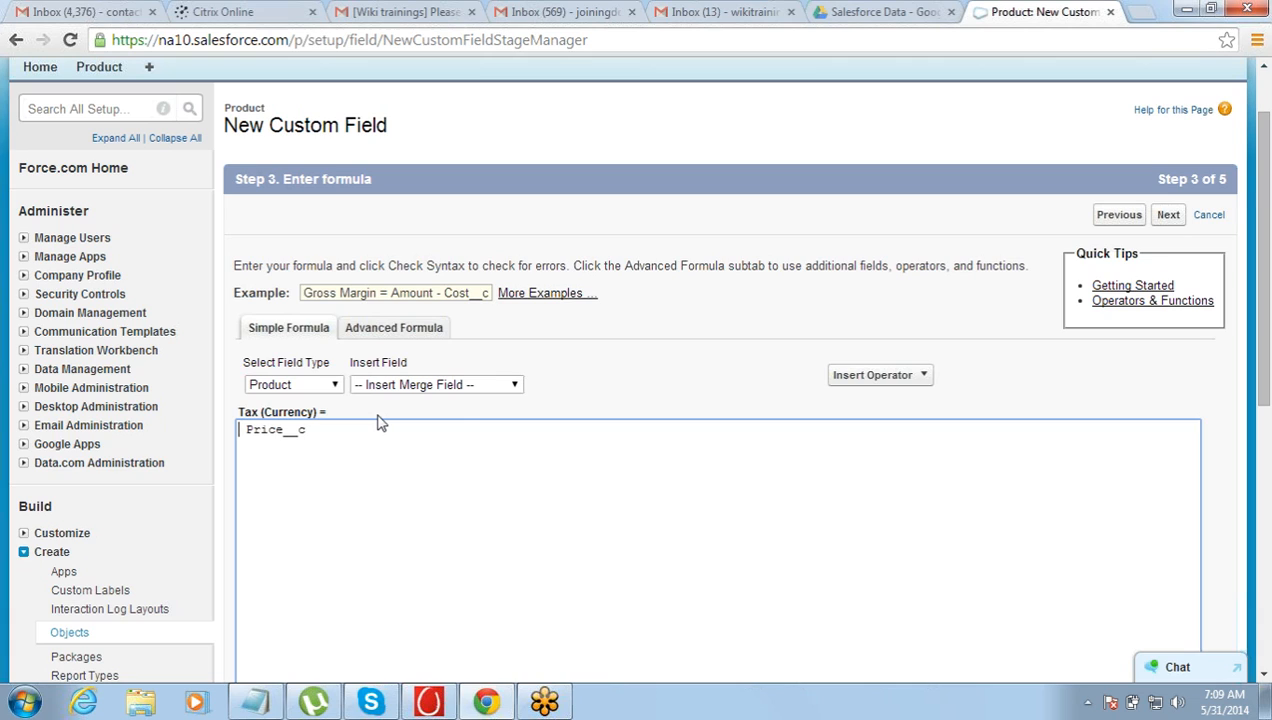
pyautogui.press('Delete')
pyautogui.write('0')
pyautogui.press('Left')
pyautogui.press('BackSpace')
pyautogui.press('BackSpace')
pyautogui.press('Right')
pyautogui.hotkey('ctrl', 'shift', 'Left')
pyautogui.hotkey('ctrl', 'shift', 'Left')
pyautogui.hotkey('ctrl', 'shift', 'Left')
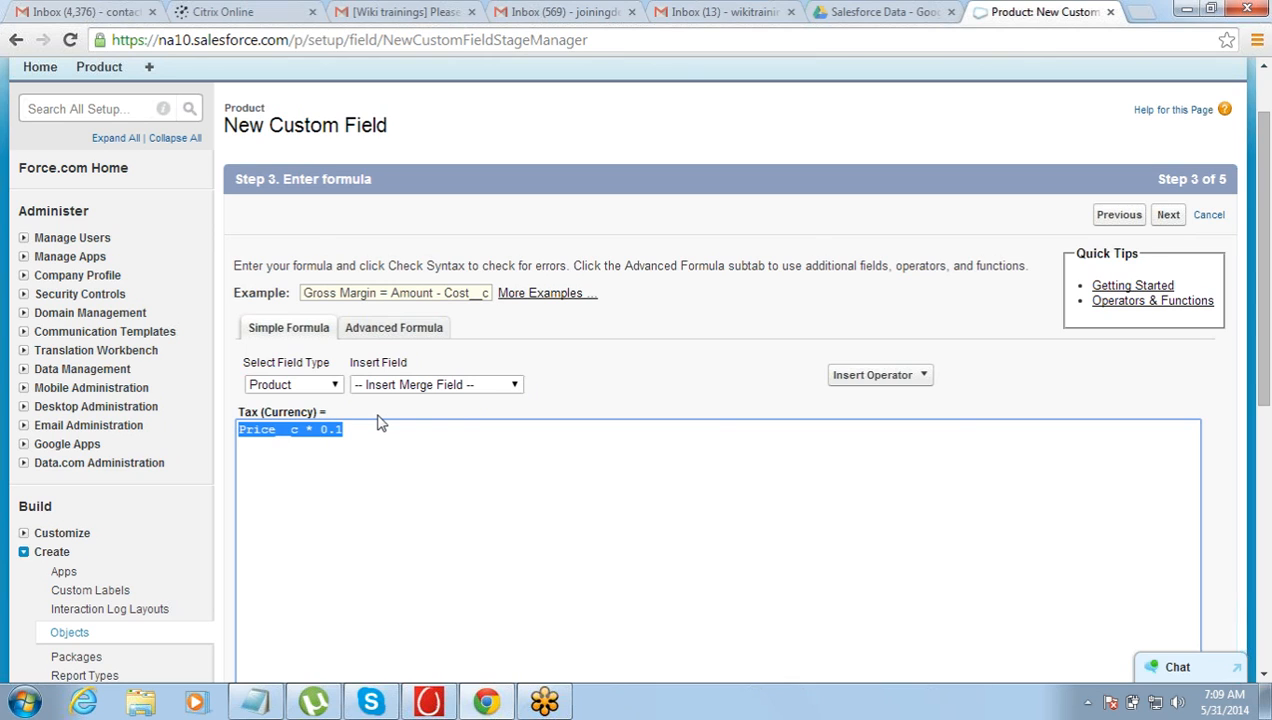
pyautogui.click(512, 435)
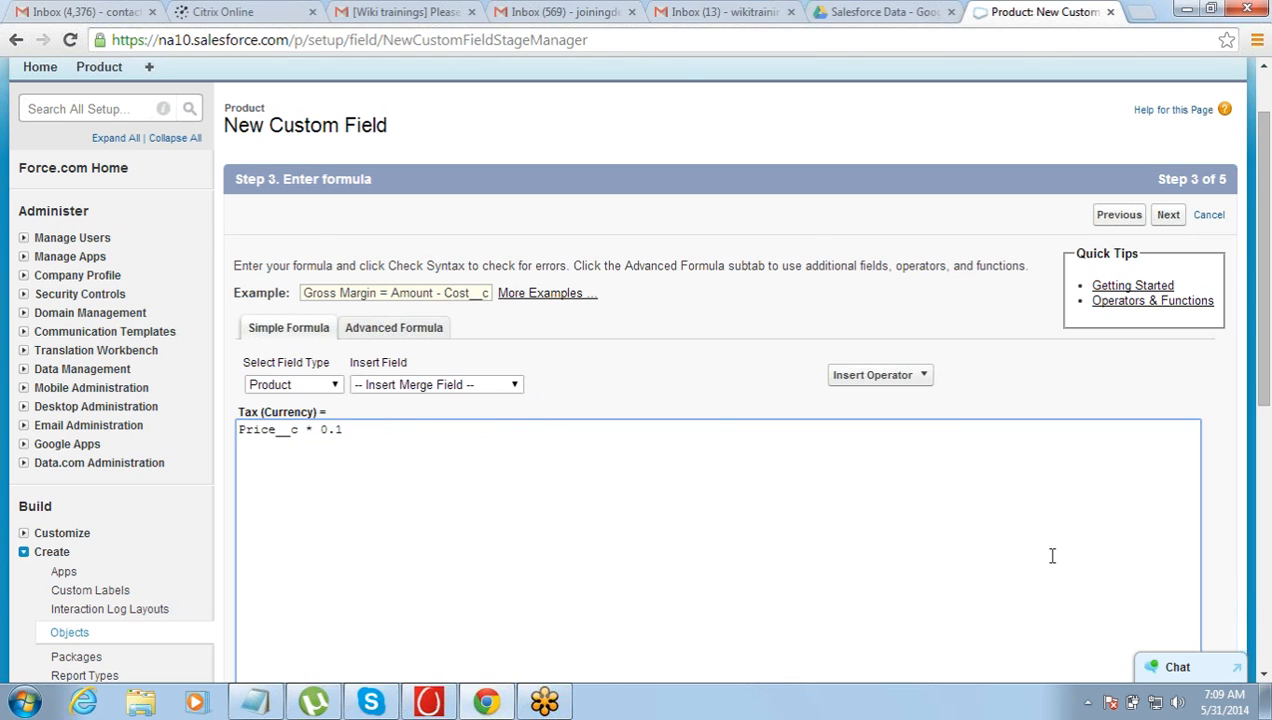
# Check the syntax of the Tax formula
pyautogui.click(1263, 675)
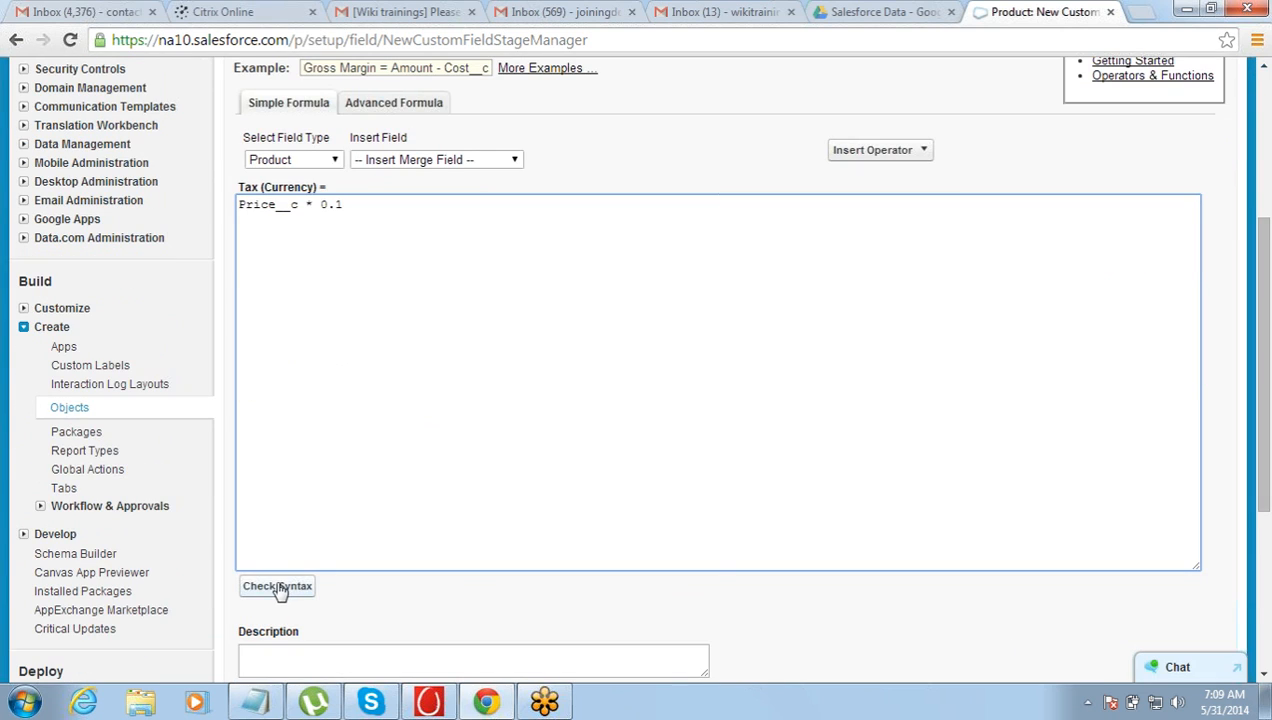
pyautogui.click(279, 589)
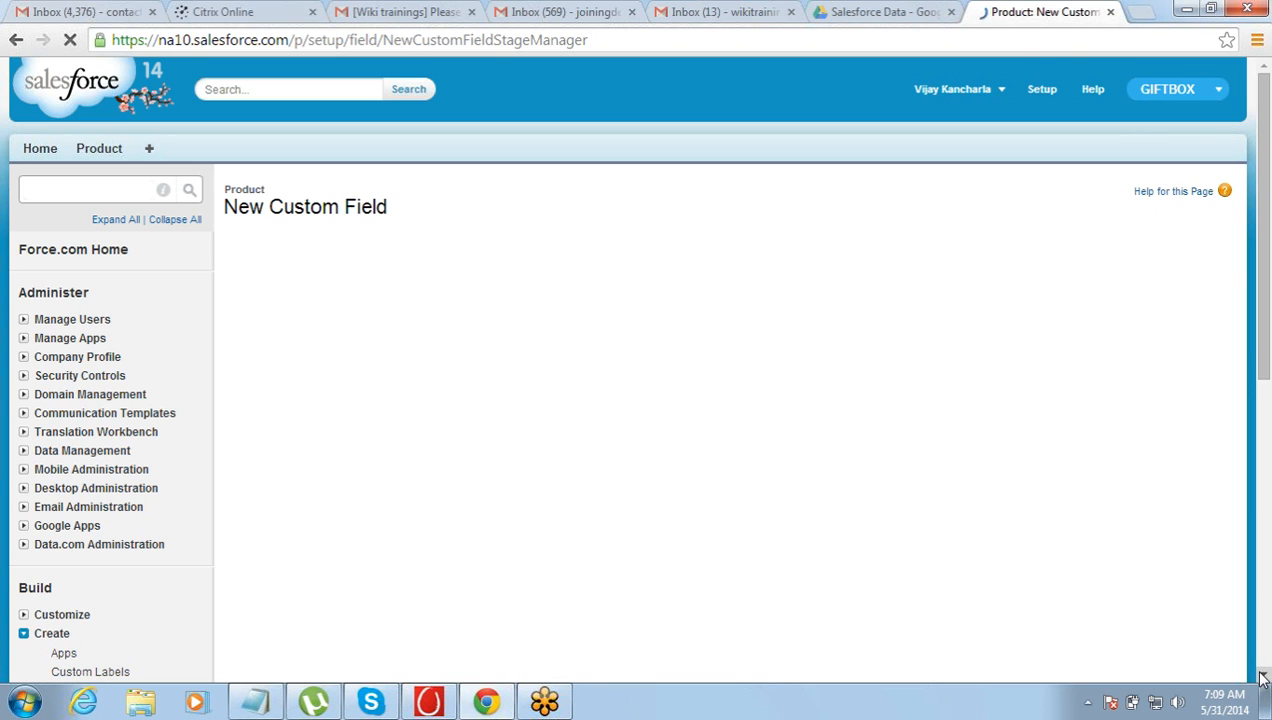
pyautogui.scroll(-3, 1262, 678)
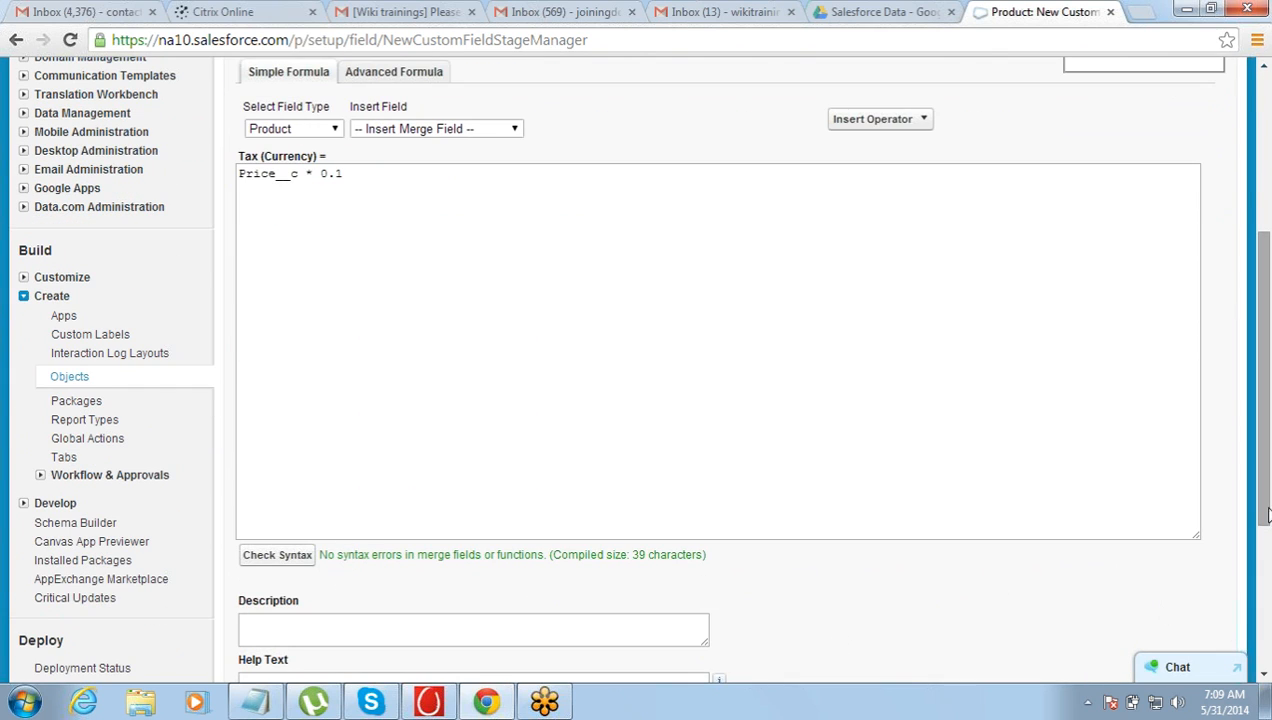
# Open the Advanced Formula editor and examine the Tax formula and the available functions
pyautogui.moveTo(1266, 512); pyautogui.dragTo(1264, 440)
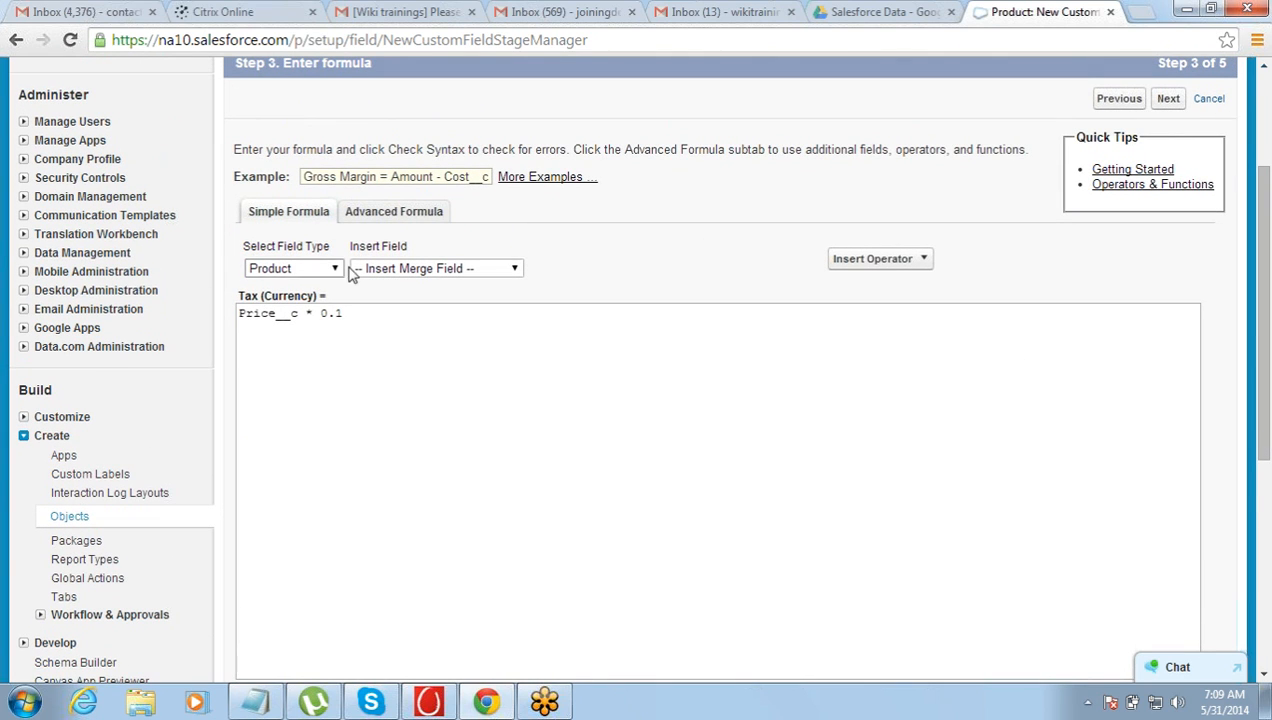
pyautogui.click(363, 218)
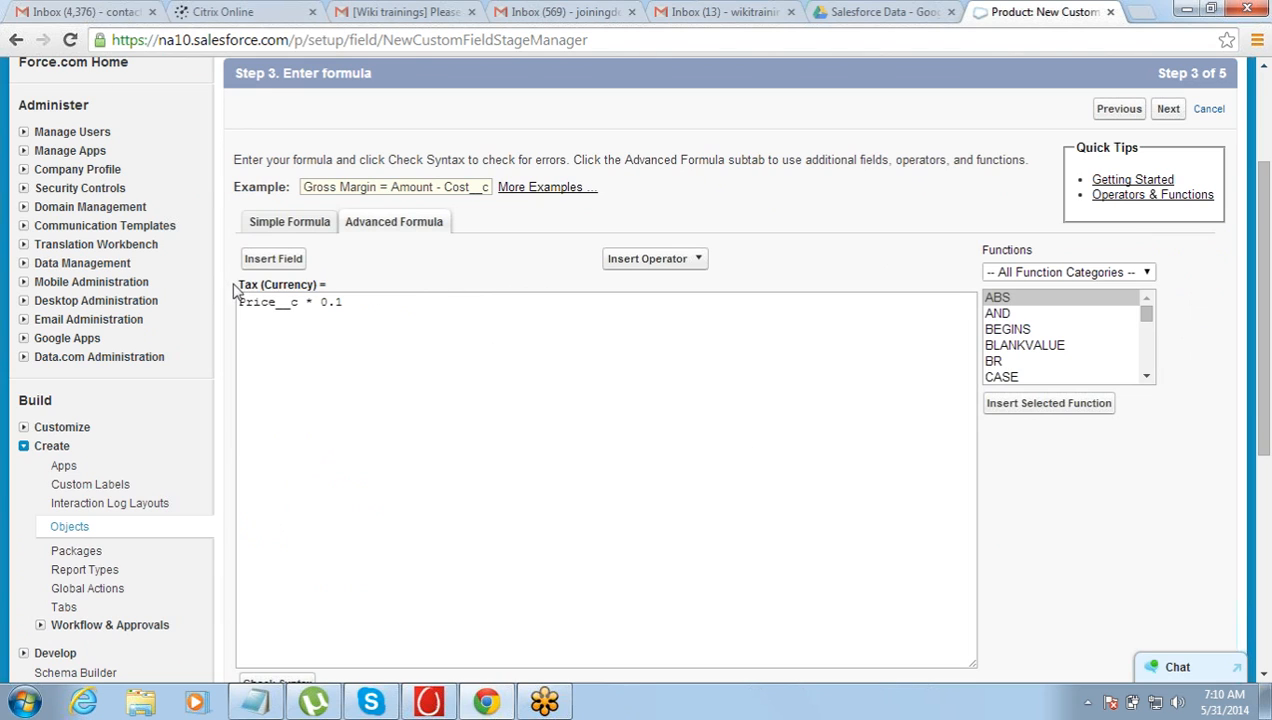
pyautogui.moveTo(240, 289); pyautogui.dragTo(321, 281)
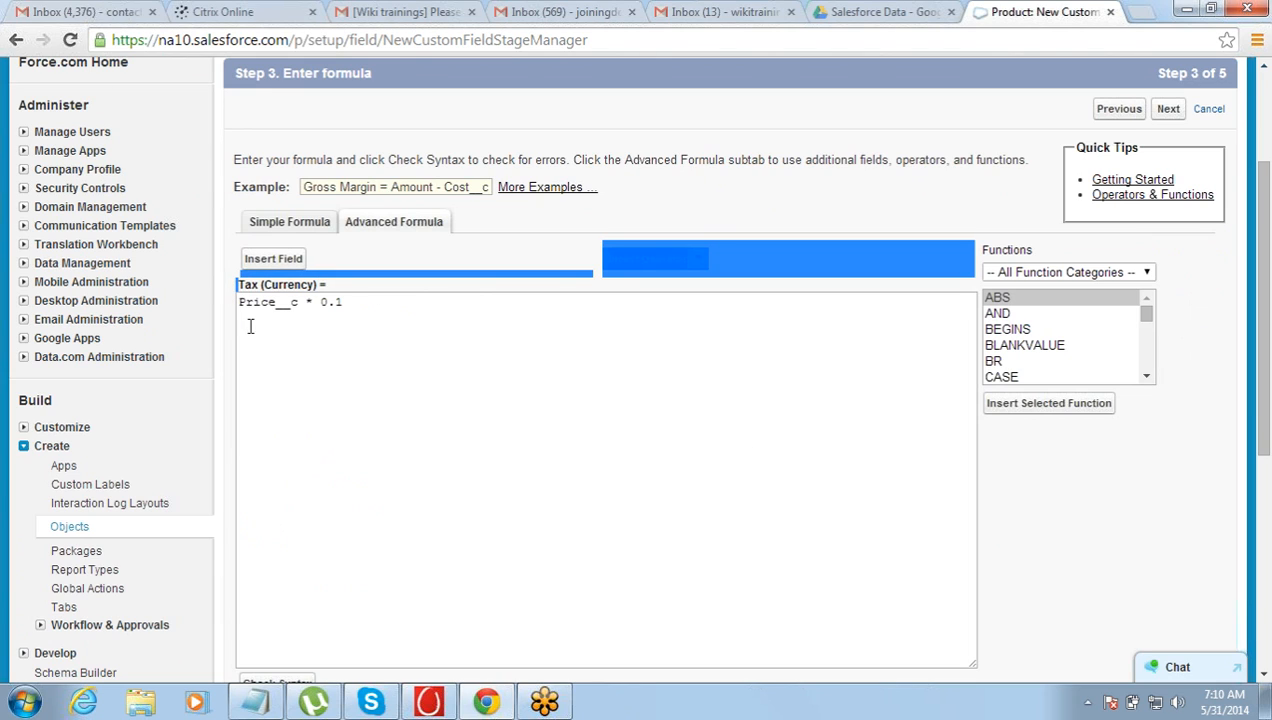
pyautogui.moveTo(240, 307); pyautogui.dragTo(358, 305)
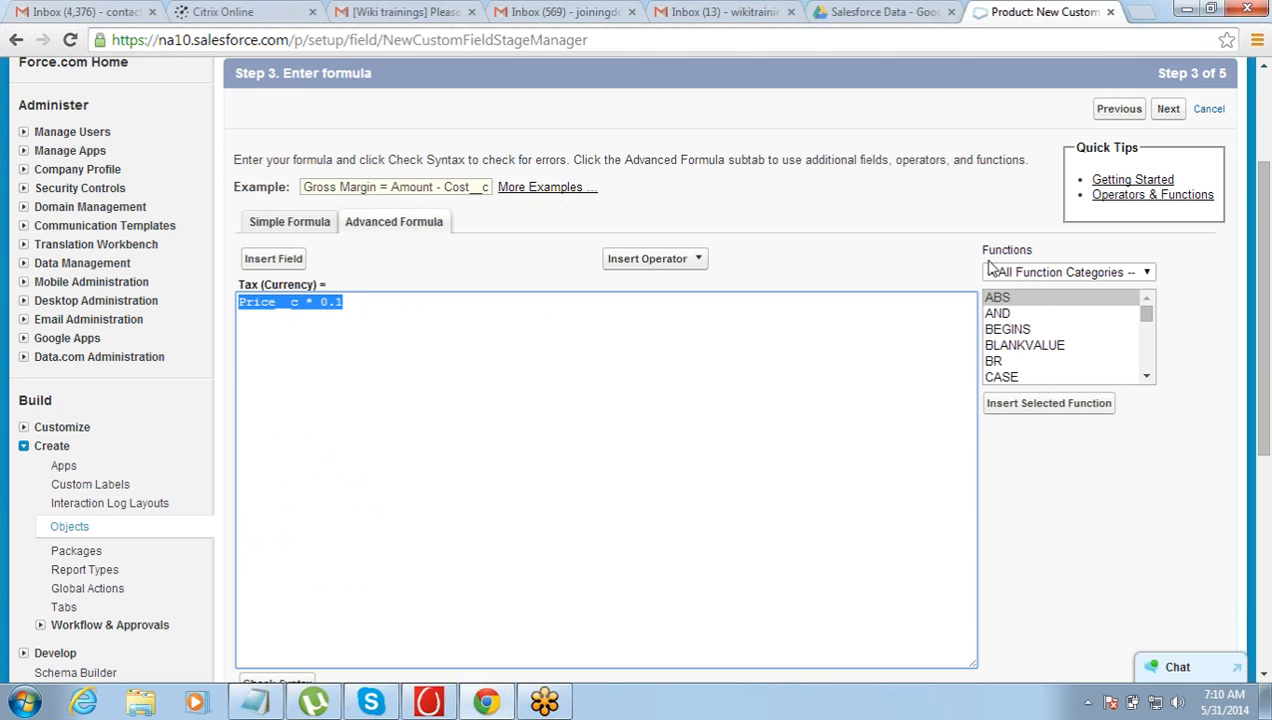
pyautogui.moveTo(982, 250); pyautogui.dragTo(1032, 254)
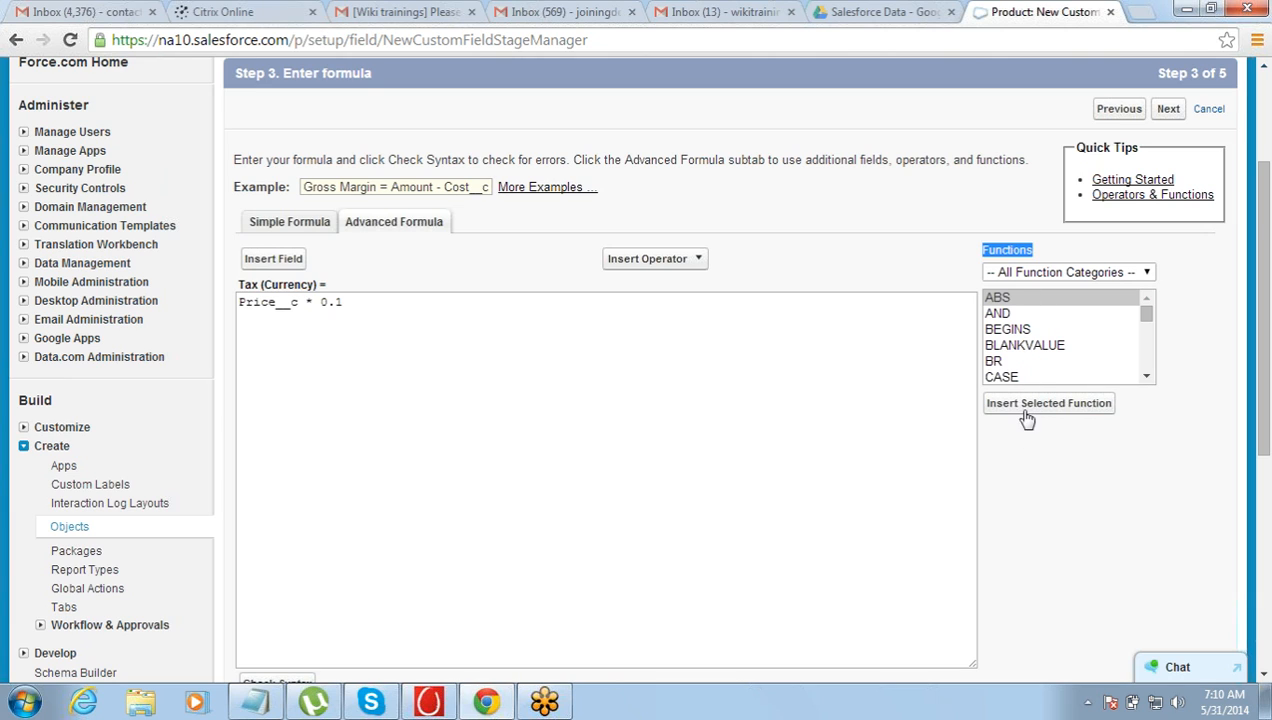
# Examine the descriptions of the BEGINS and ABS functions and the list of Math functions
pyautogui.click(1028, 332)
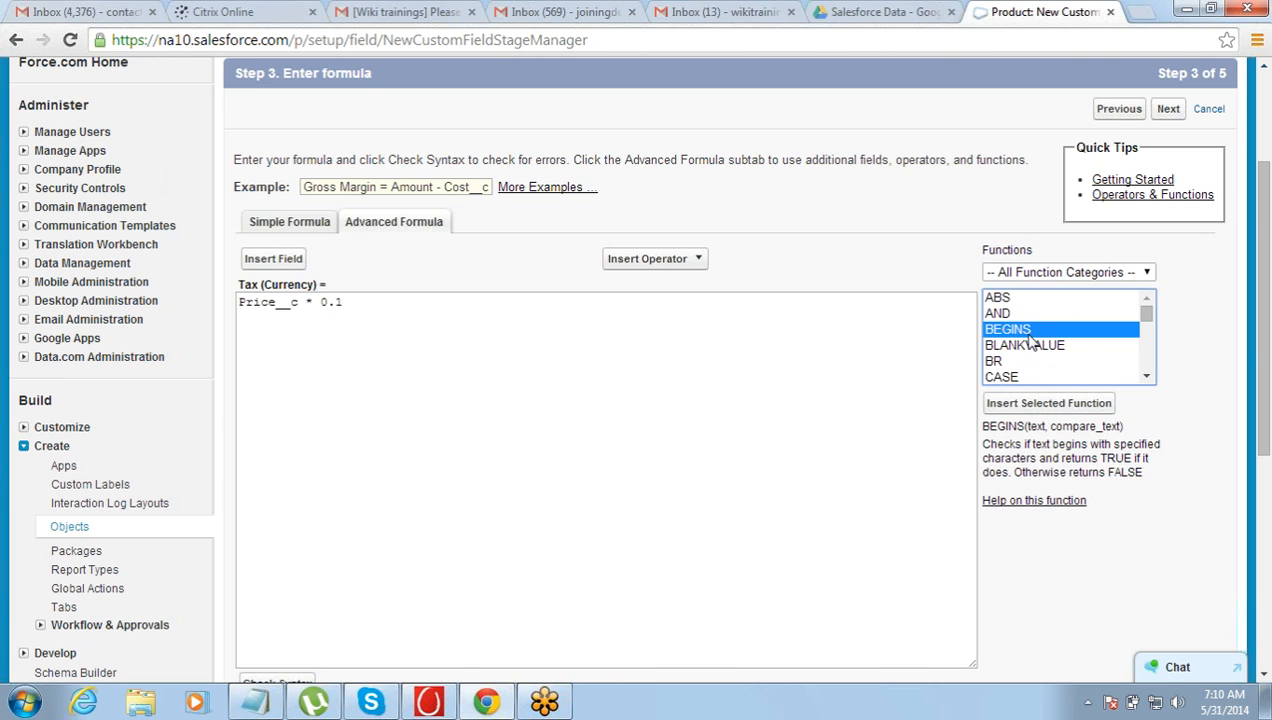
pyautogui.click(996, 298)
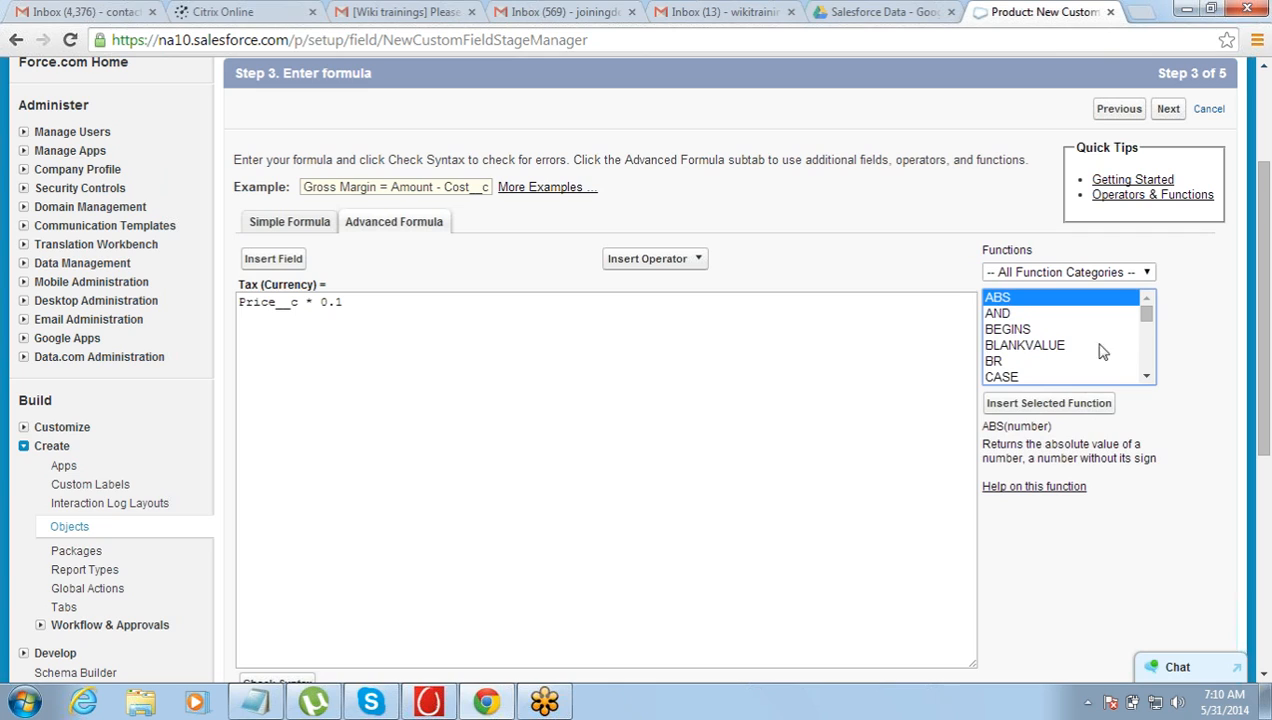
pyautogui.click(1118, 272)
pyautogui.click(1113, 335)
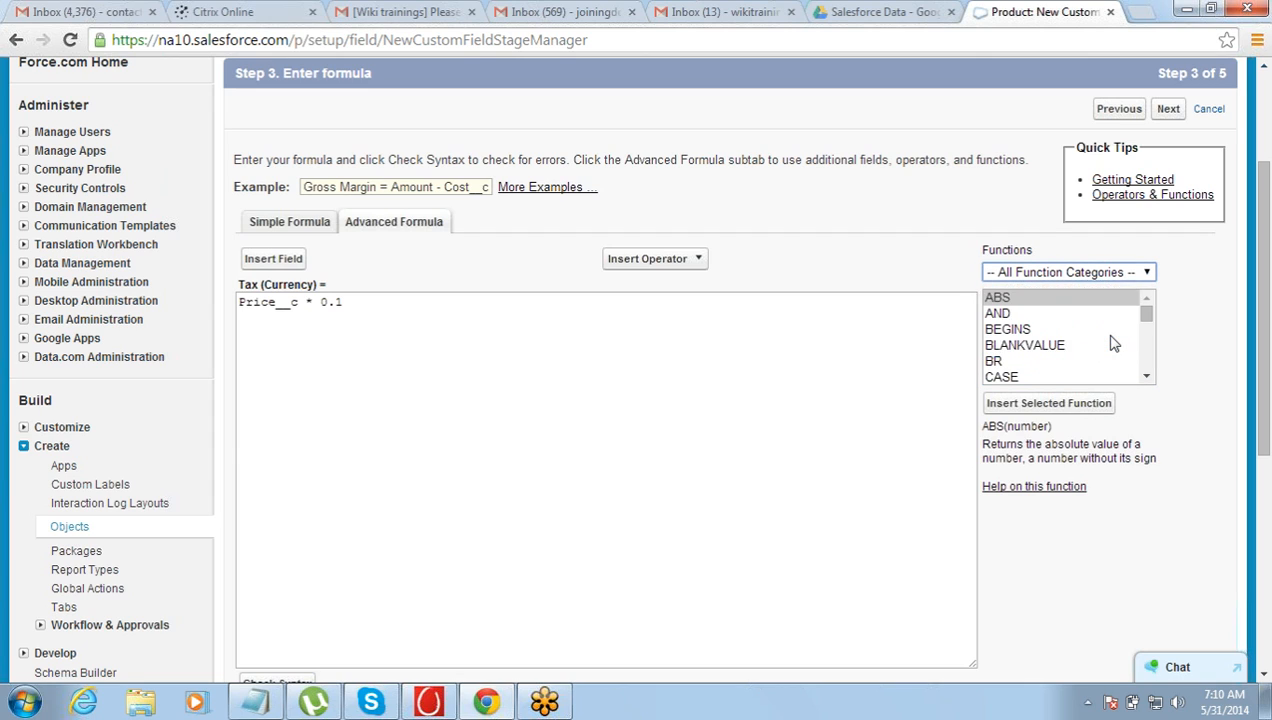
pyautogui.moveTo(1143, 318); pyautogui.dragTo(1146, 375)
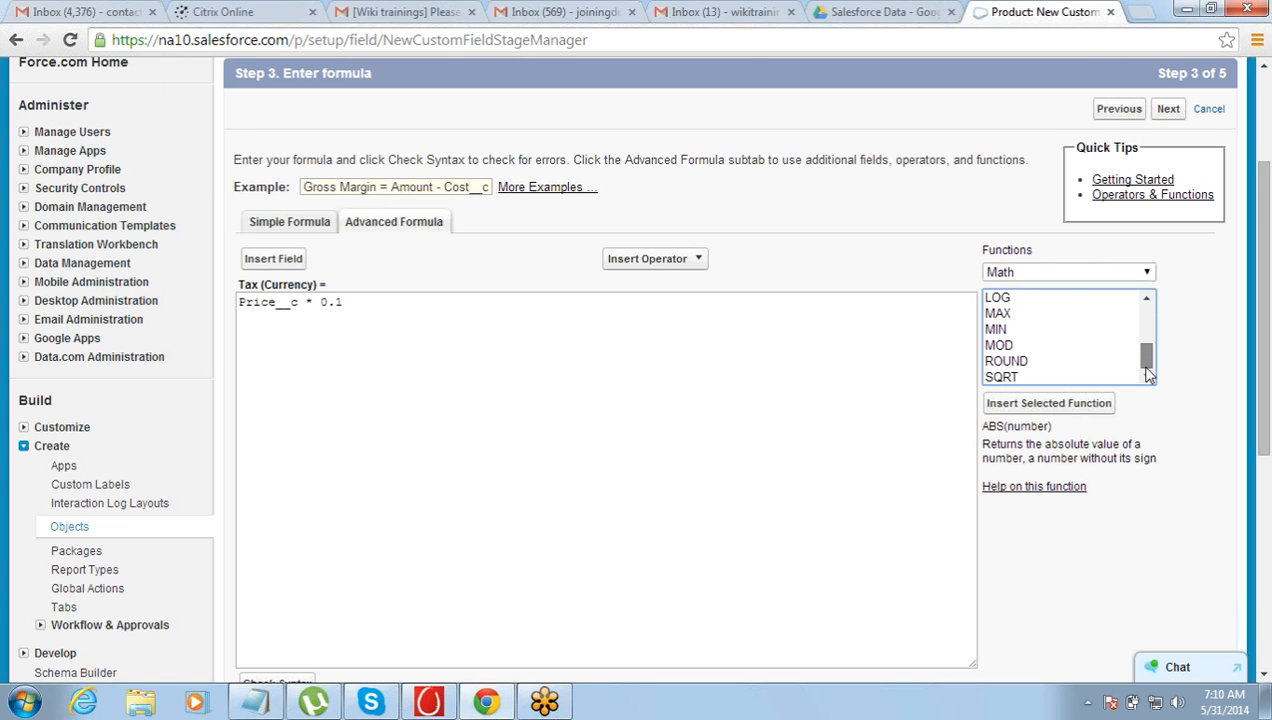
# Examine the functions listed in the Logical and Text categories
pyautogui.click(1112, 282)
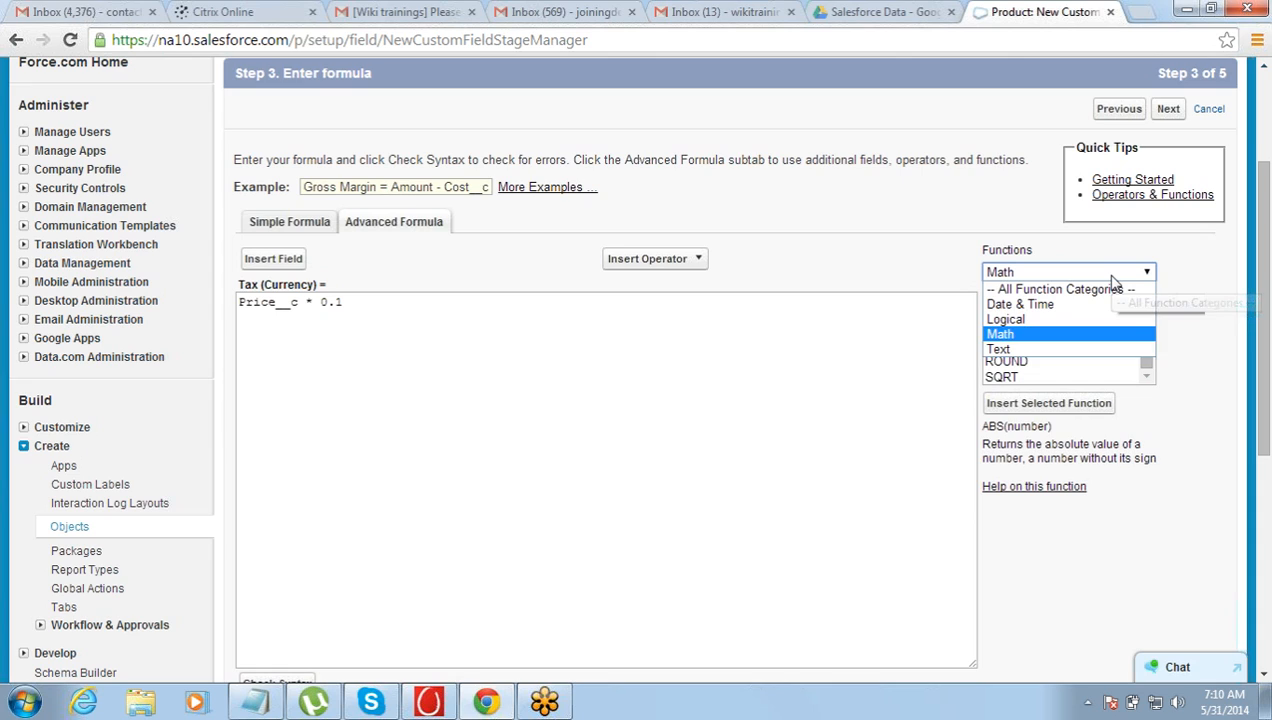
pyautogui.click(1091, 320)
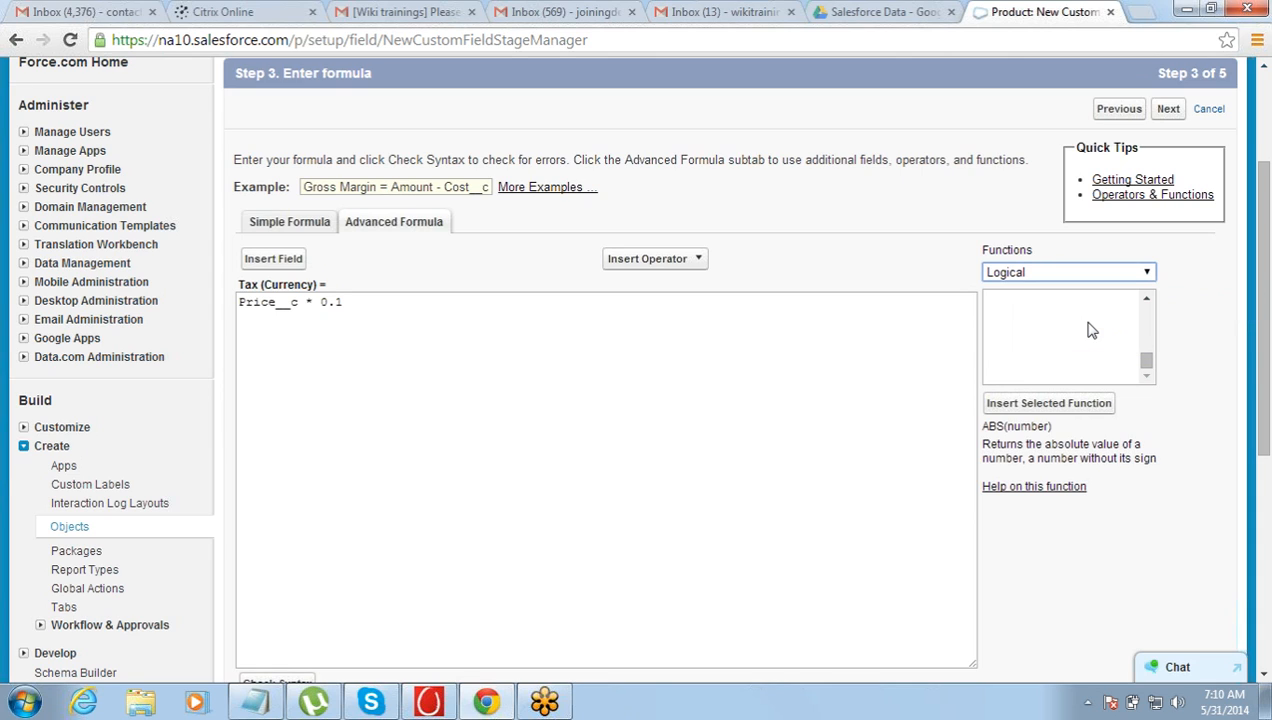
pyautogui.click(1147, 362)
pyautogui.moveTo(1148, 366); pyautogui.dragTo(1143, 292)
pyautogui.click(1090, 274)
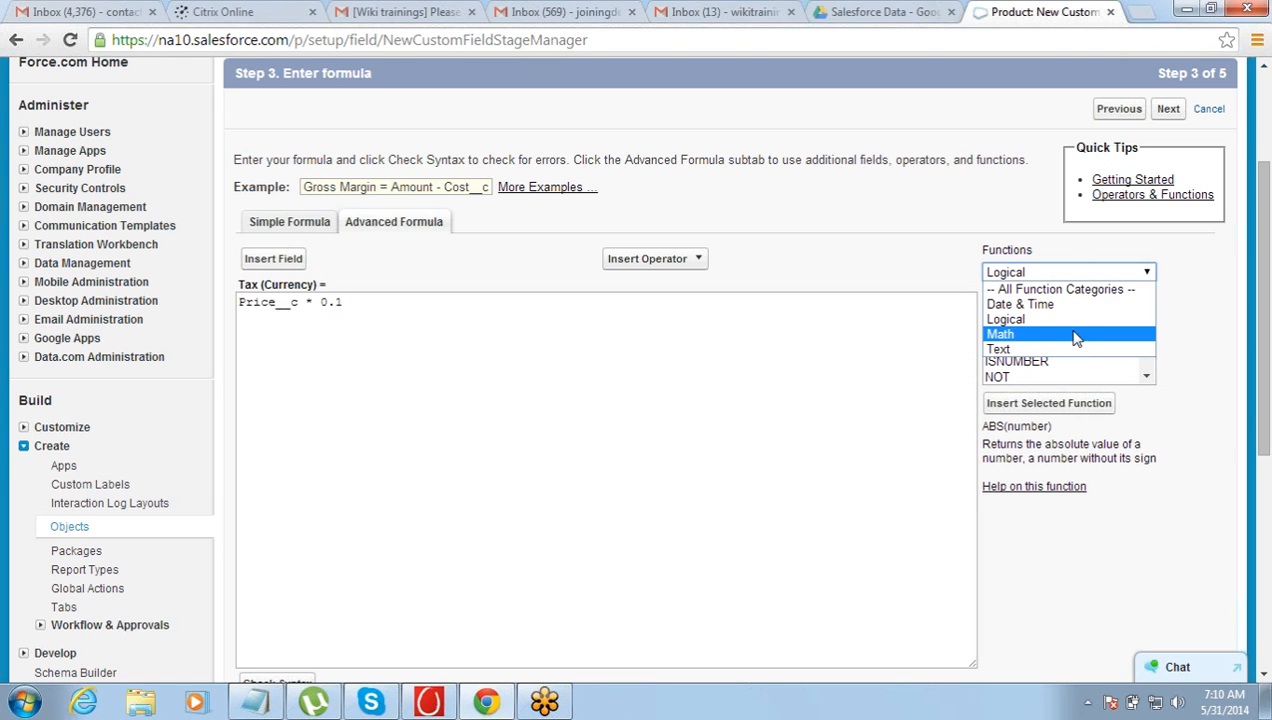
pyautogui.click(1075, 356)
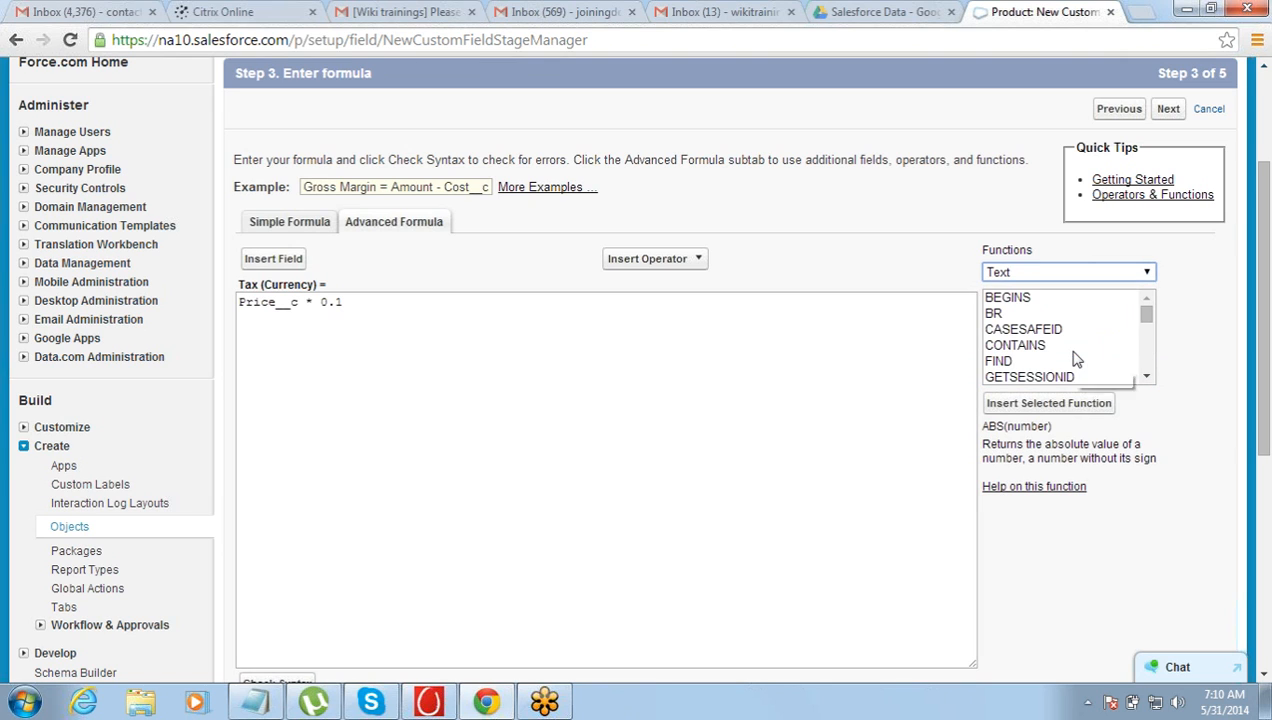
pyautogui.click(1148, 340)
pyautogui.moveTo(1148, 340); pyautogui.dragTo(1147, 310)
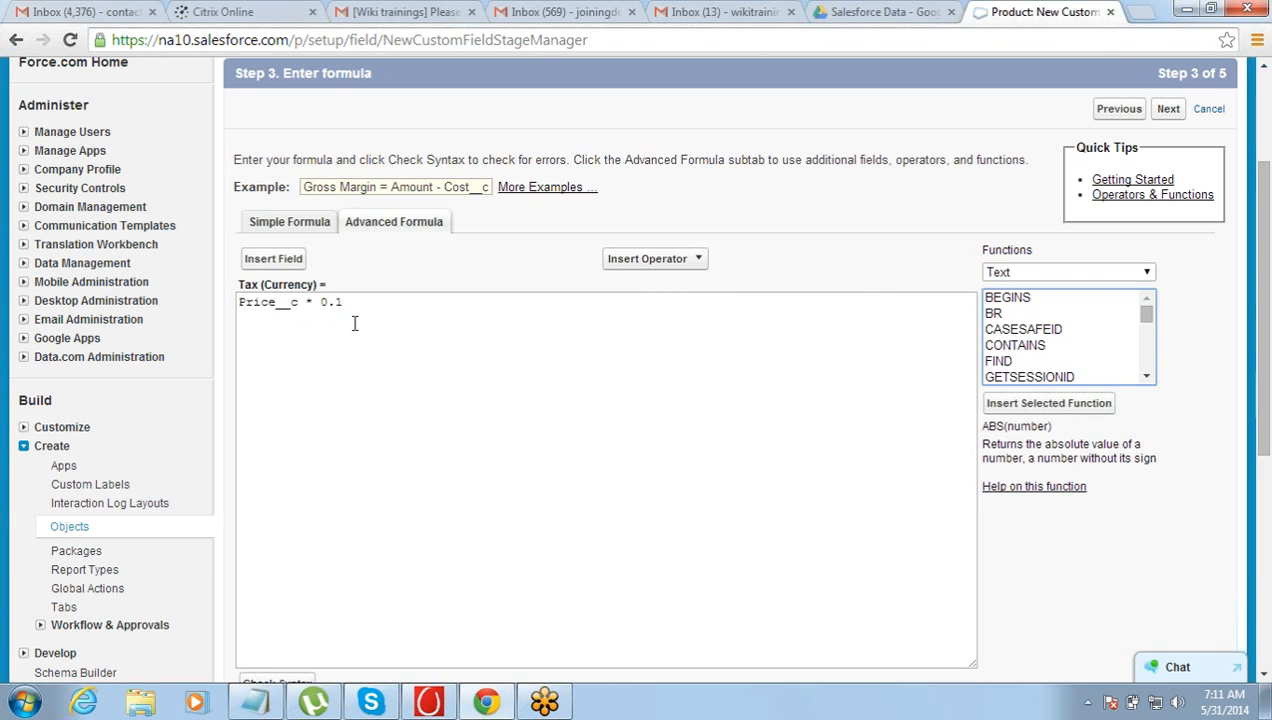
# Review the Tax formula text and examine the Math functions again, including the CEILING description
pyautogui.moveTo(363, 302); pyautogui.dragTo(200, 281)
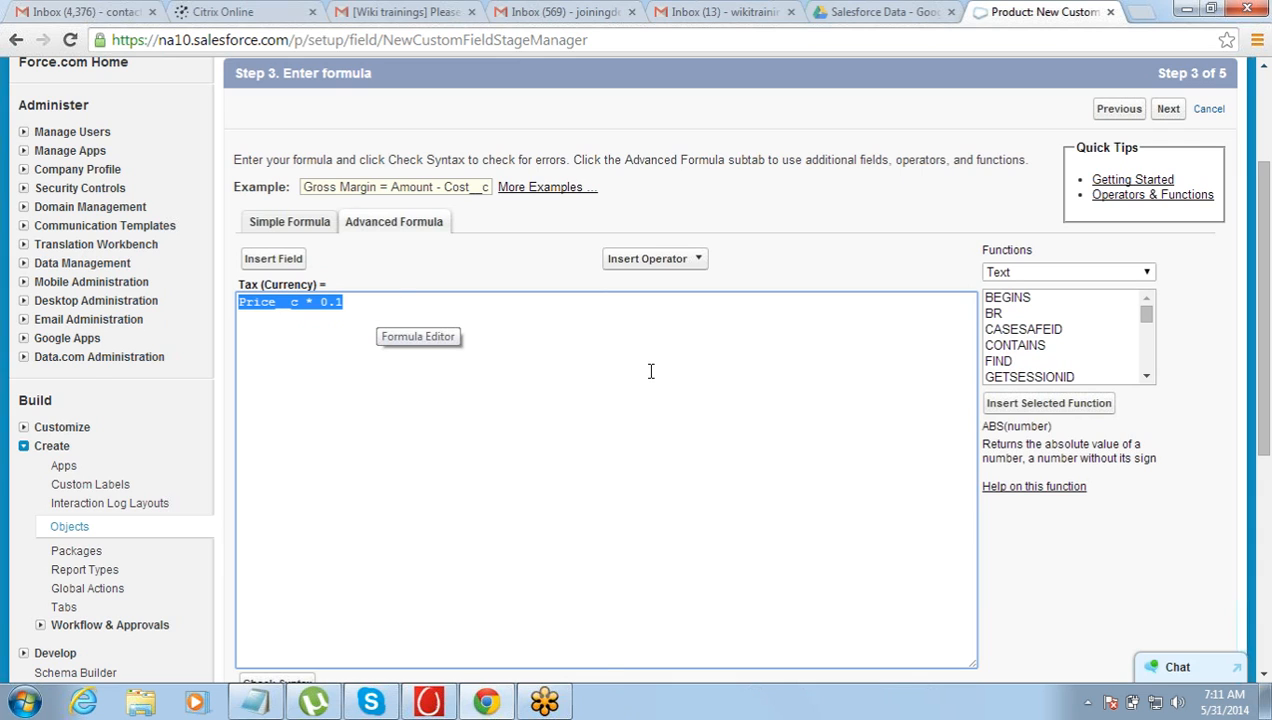
pyautogui.click(295, 326)
pyautogui.moveTo(362, 297); pyautogui.dragTo(194, 284)
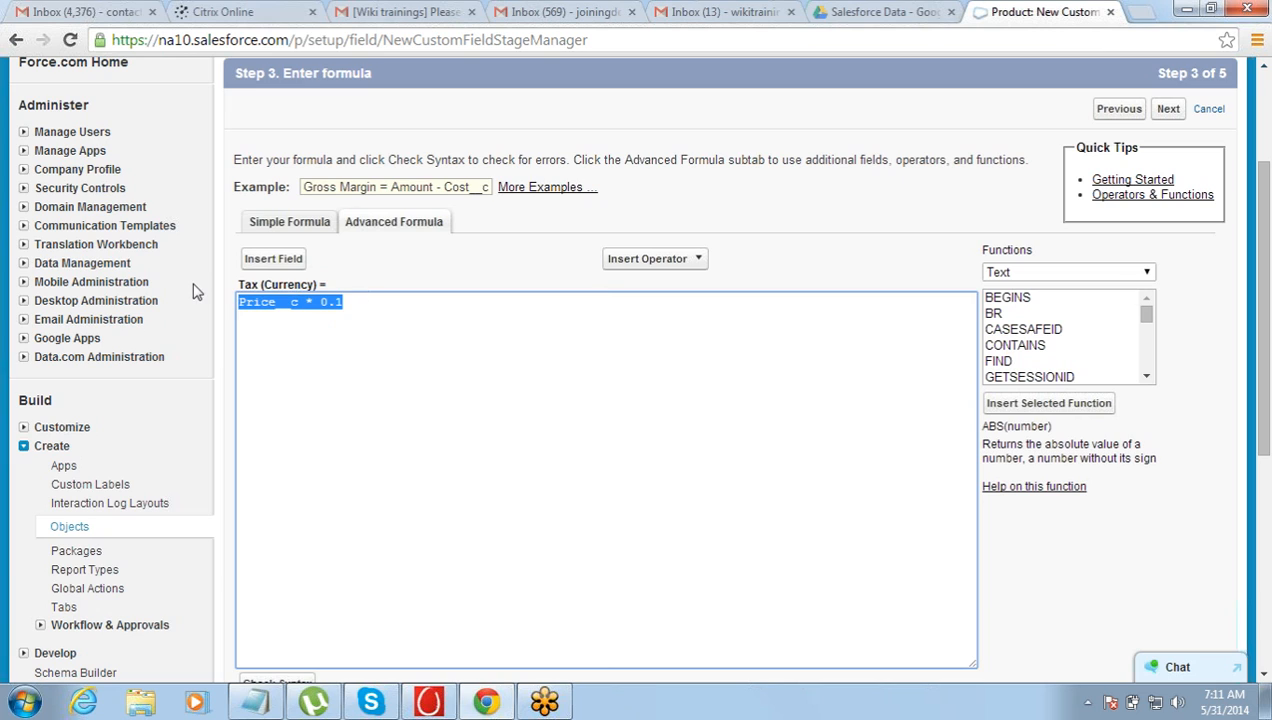
pyautogui.click(1068, 276)
pyautogui.click(1083, 334)
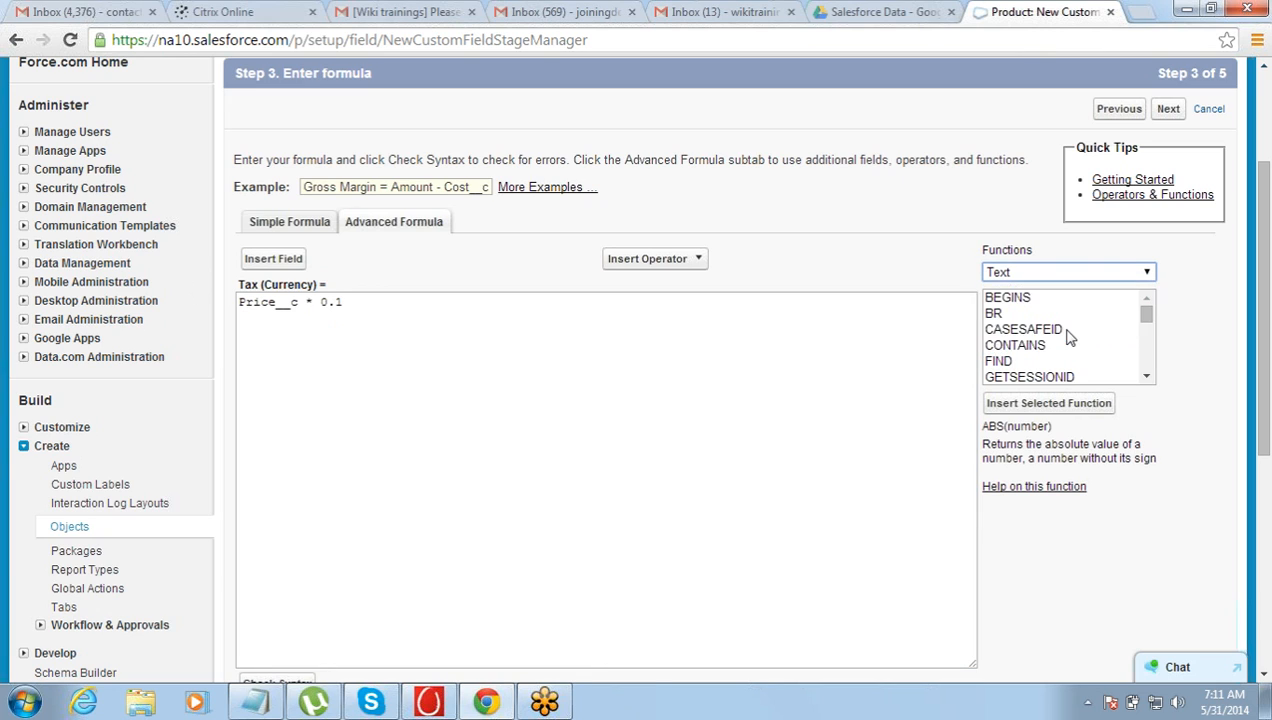
pyautogui.click(1084, 332)
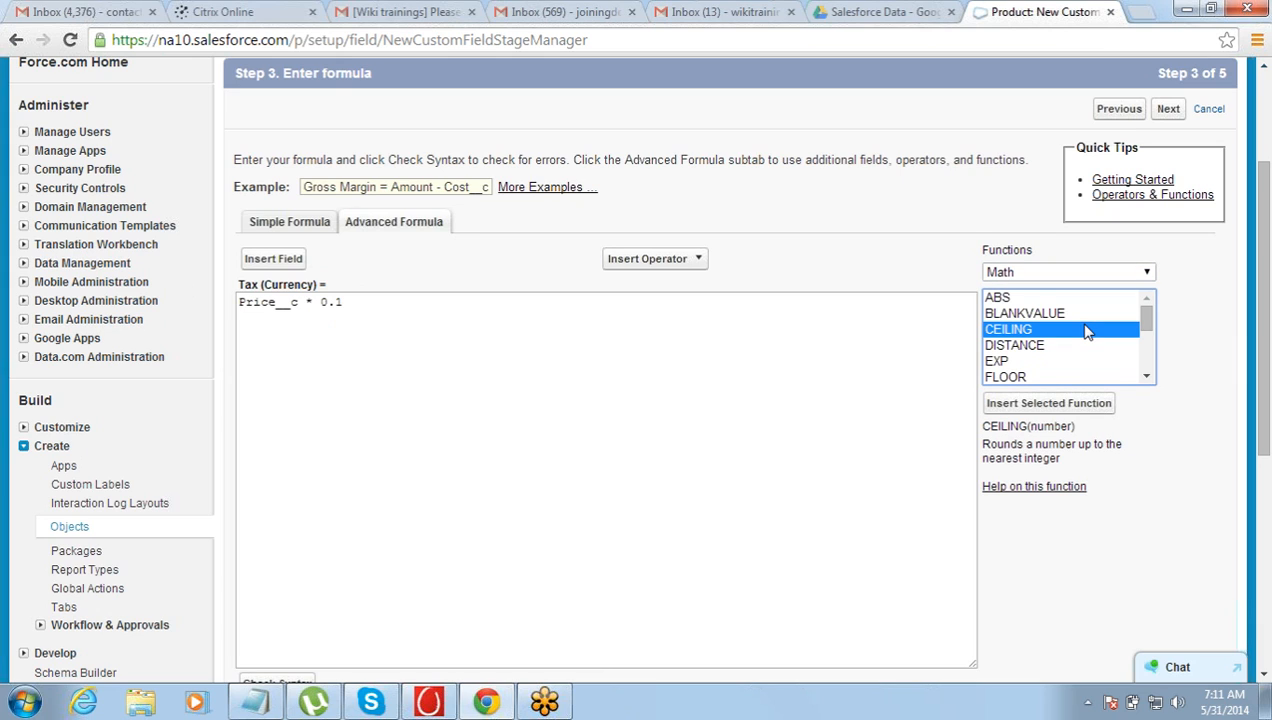
pyautogui.moveTo(1145, 328); pyautogui.dragTo(1150, 372)
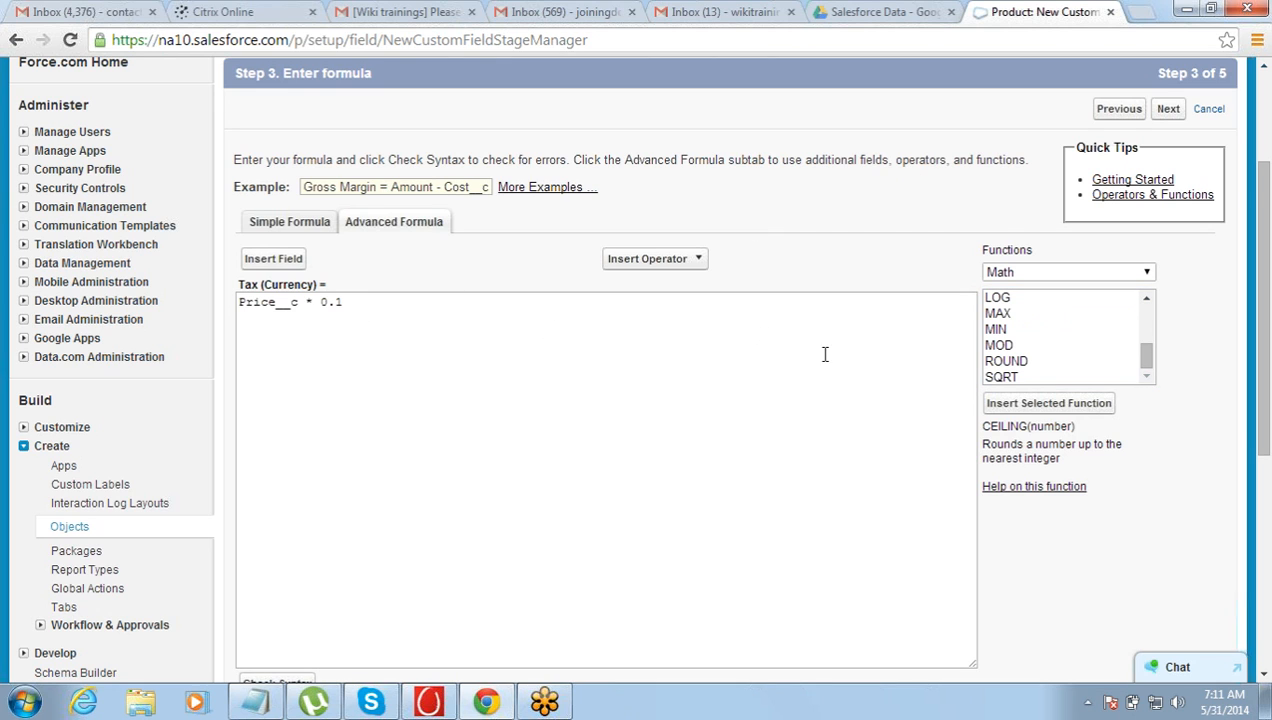
# Save the Tax formula field with the default blank field handling, field-level security and Product Layout assignment
pyautogui.moveTo(1264, 456); pyautogui.dragTo(1264, 666)
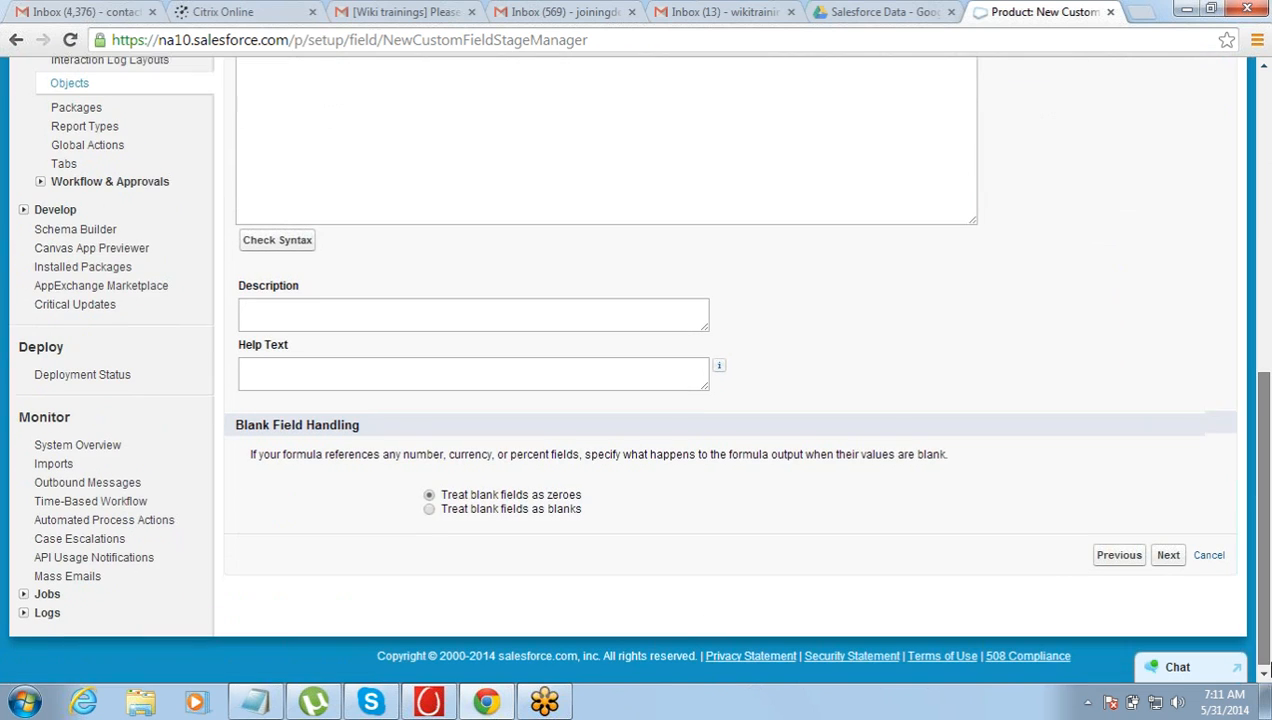
pyautogui.click(1168, 555)
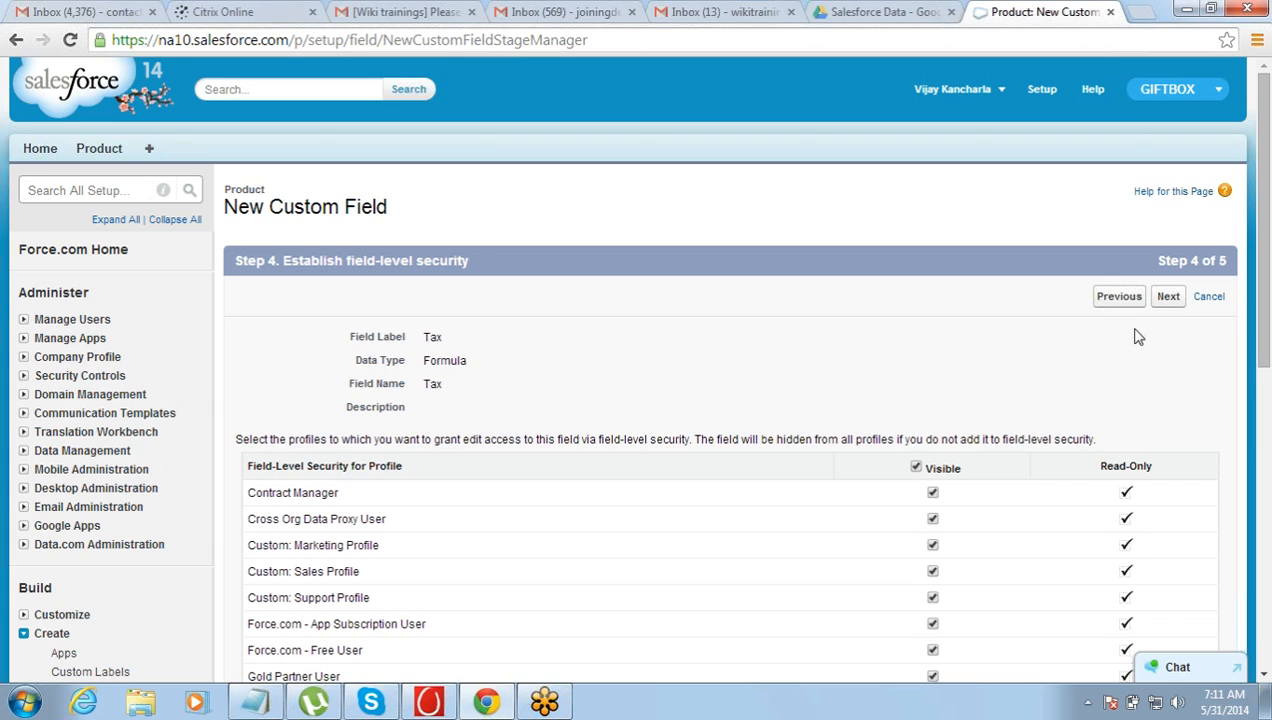
pyautogui.click(1170, 300)
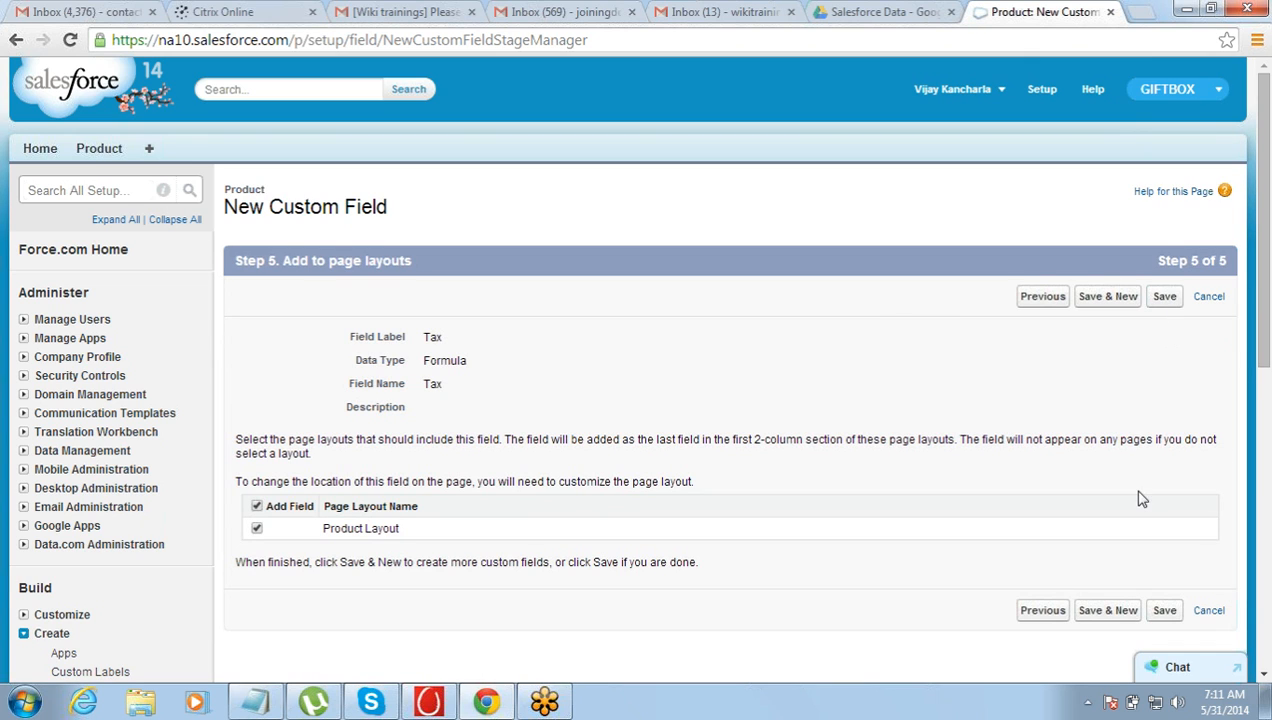
pyautogui.click(1166, 611)
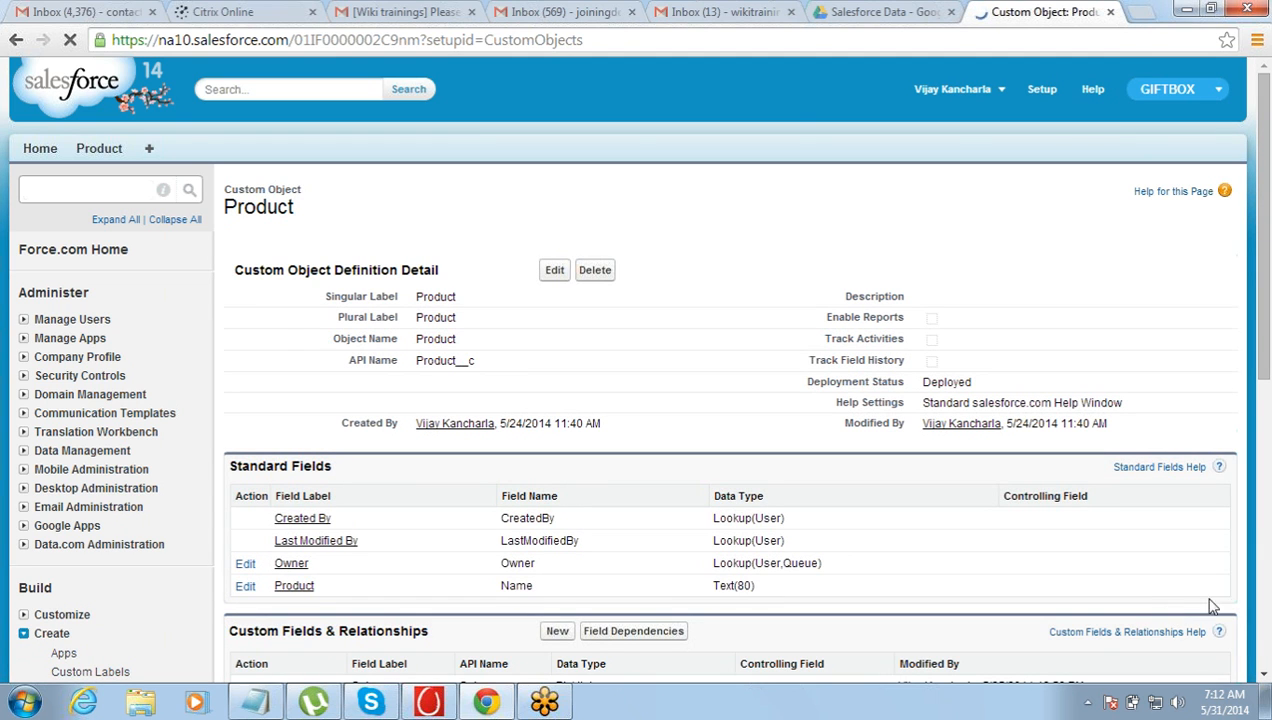
# Check the Tax entry among the Product object's custom fields and relationships
pyautogui.scroll(-2, 1265, 680)
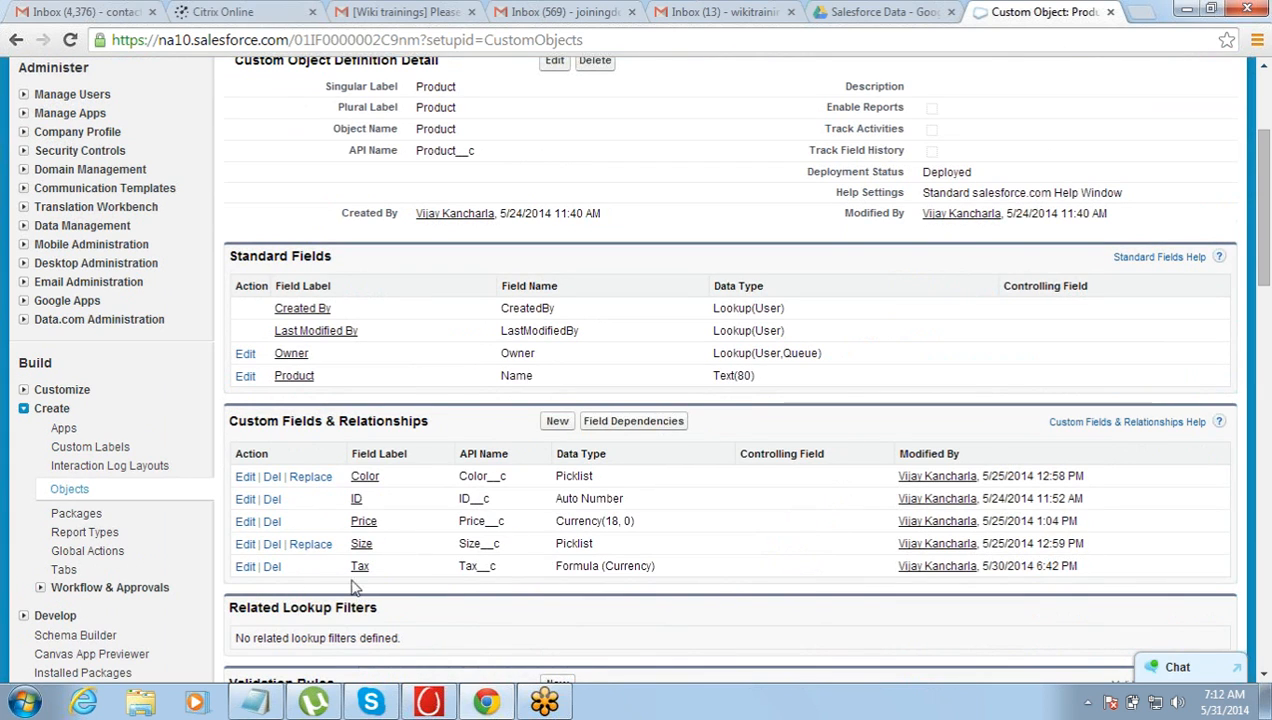
pyautogui.moveTo(343, 566); pyautogui.dragTo(380, 566)
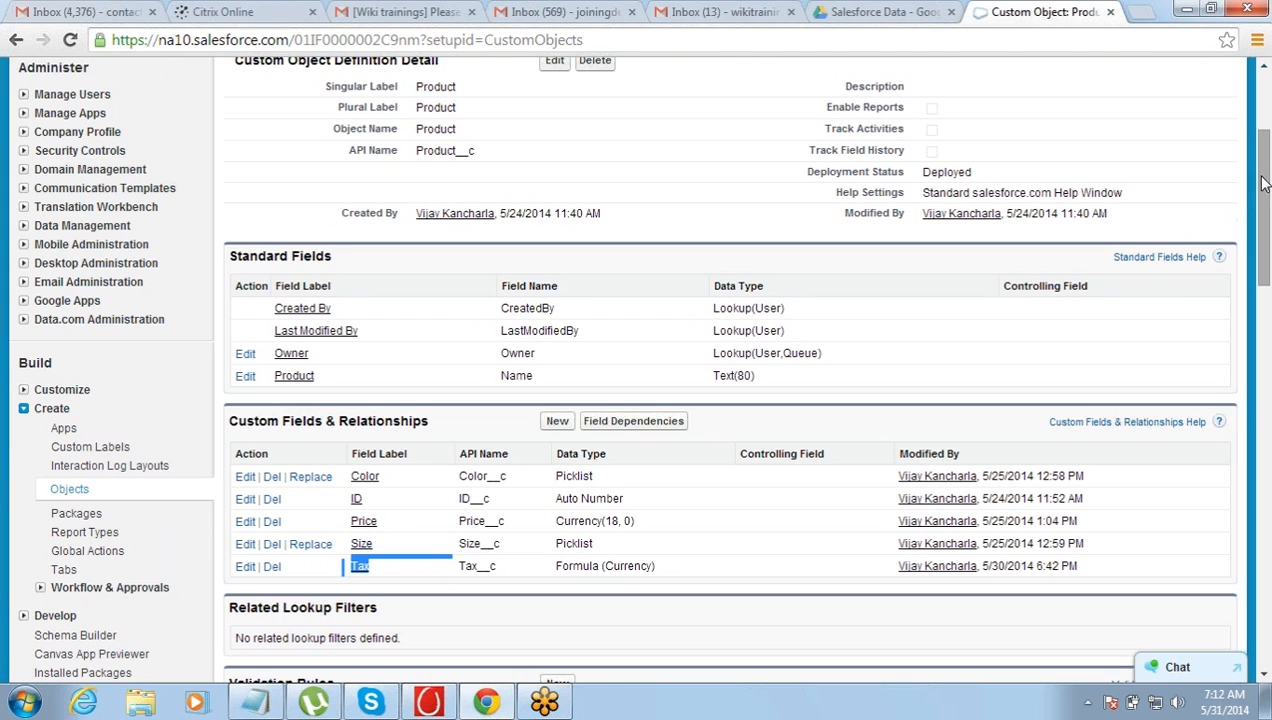
pyautogui.moveTo(1265, 168); pyautogui.dragTo(1265, 111)
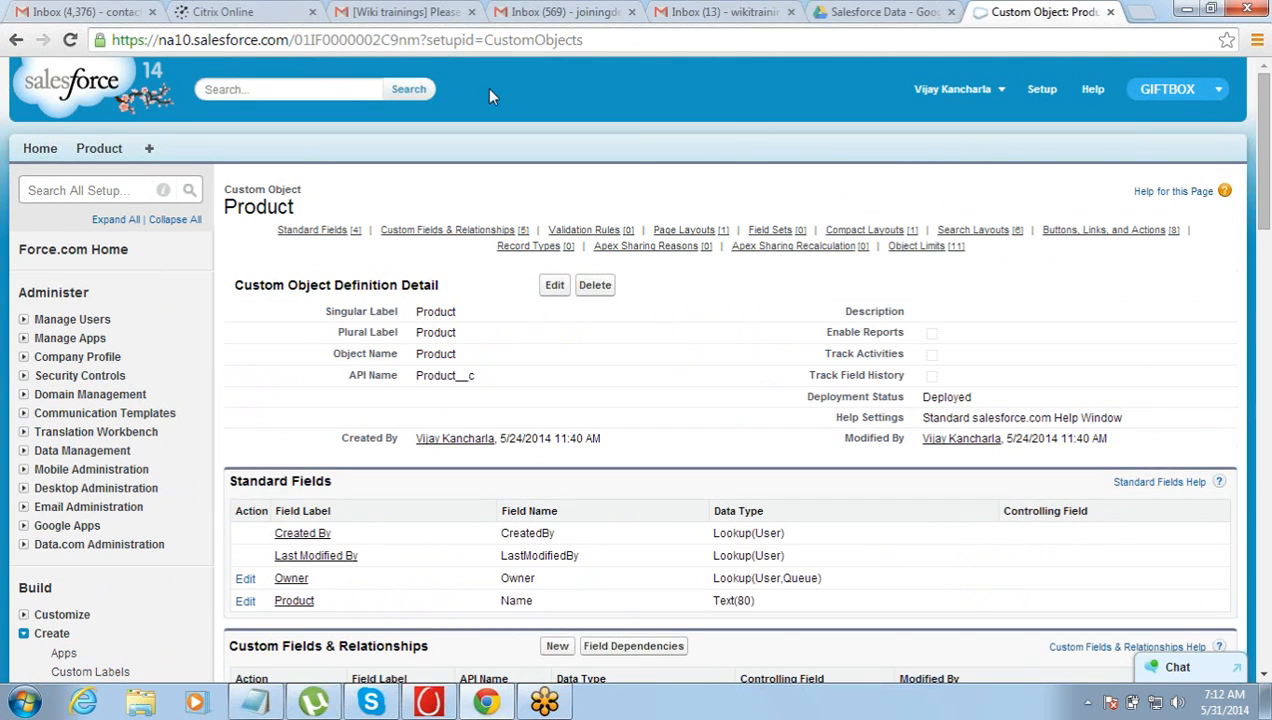
# Open the Product records page in a new browser tab and start a new product named Laptop
pyautogui.middleClick(99, 150)
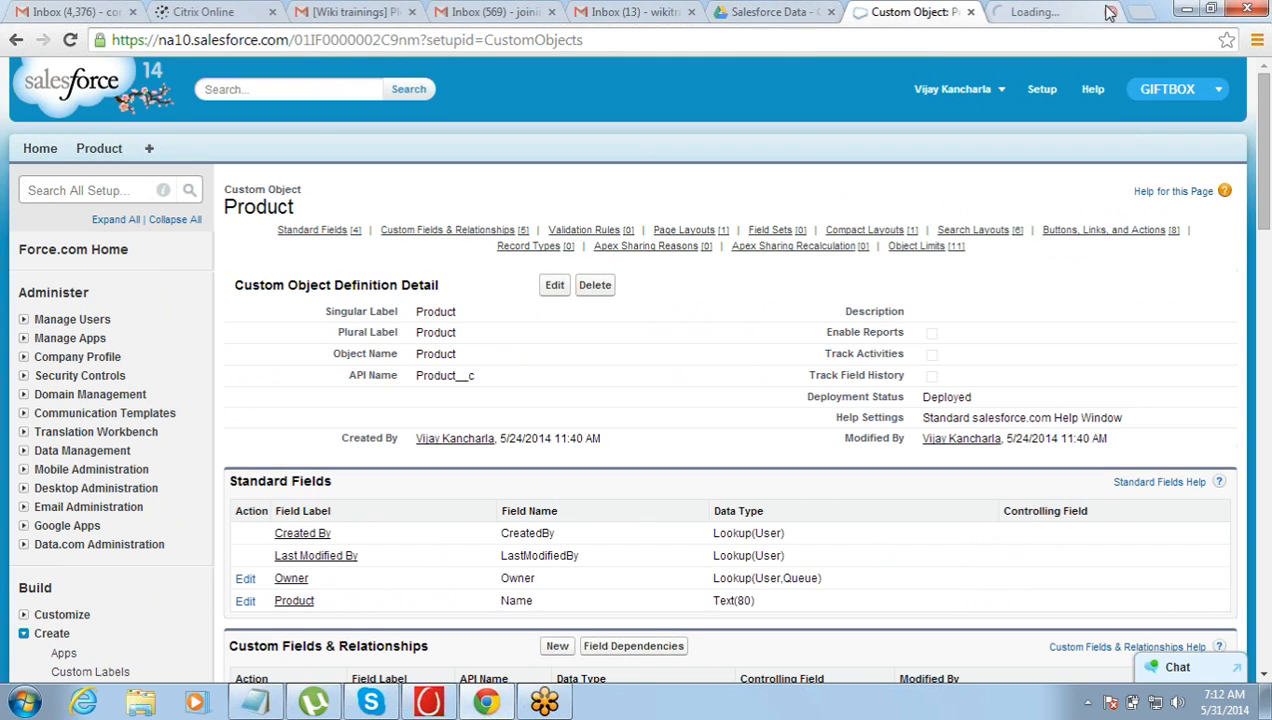
pyautogui.click(1030, 14)
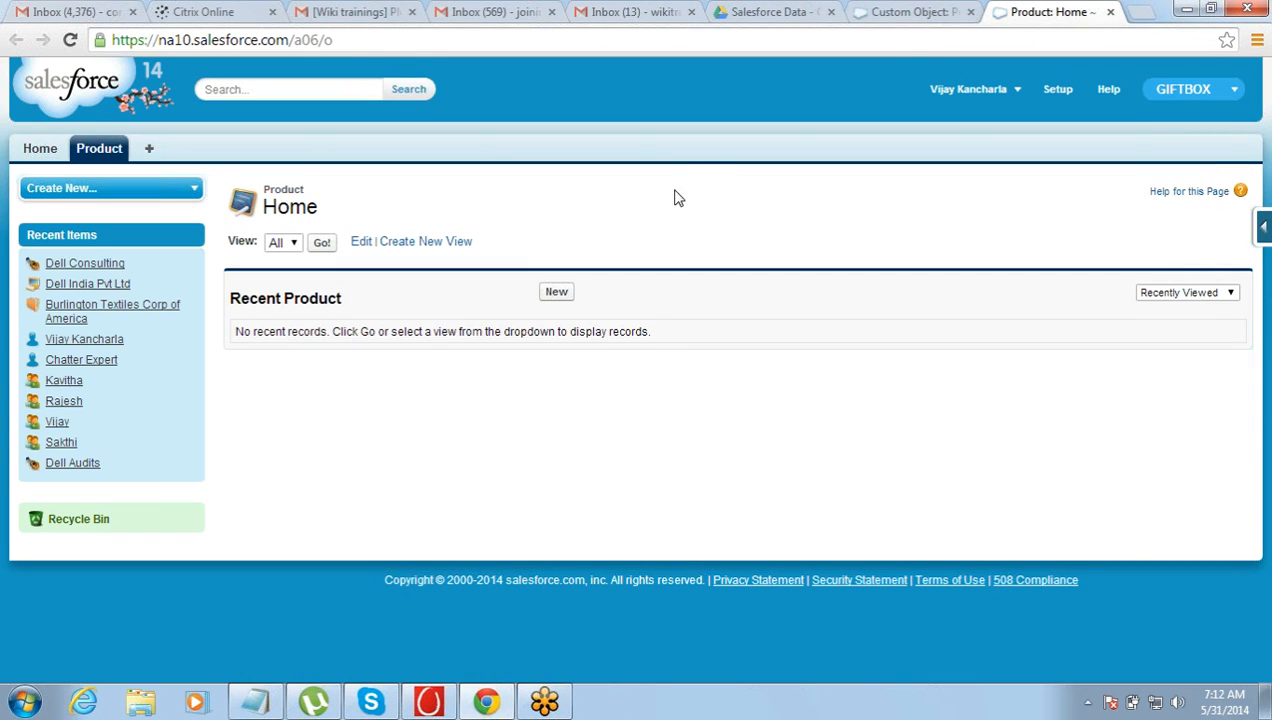
pyautogui.click(556, 293)
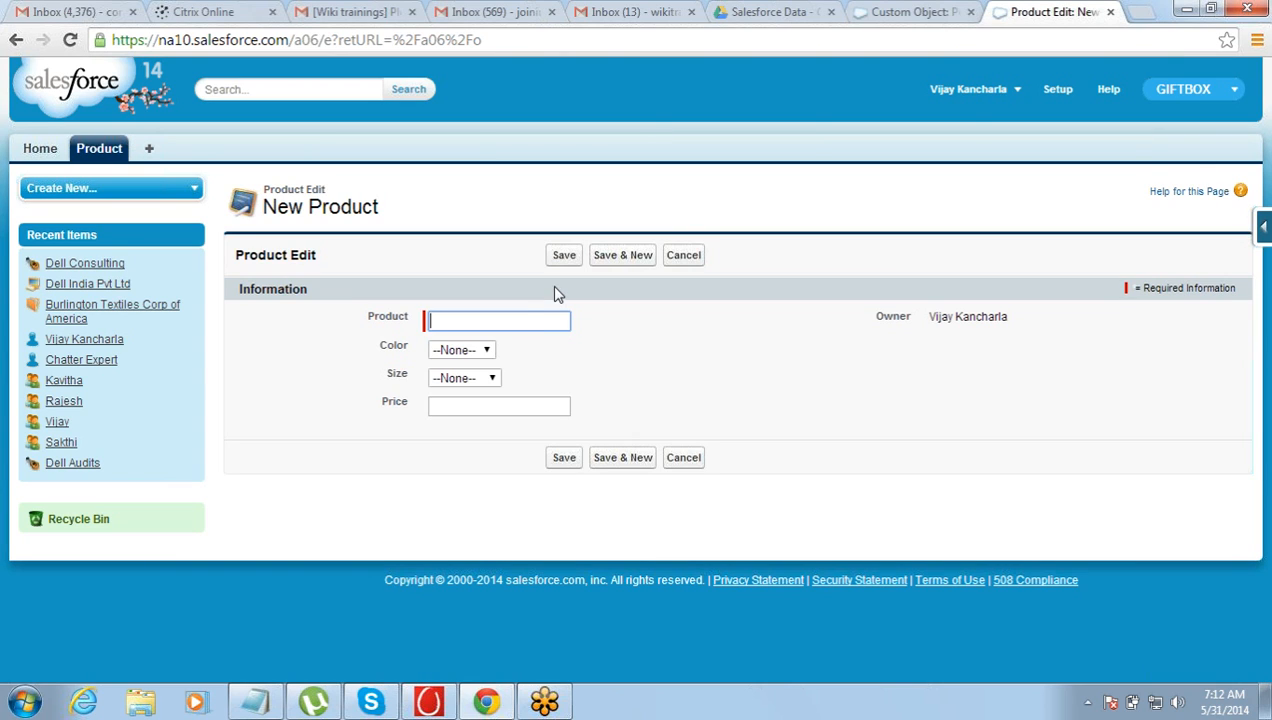
pyautogui.click(531, 319)
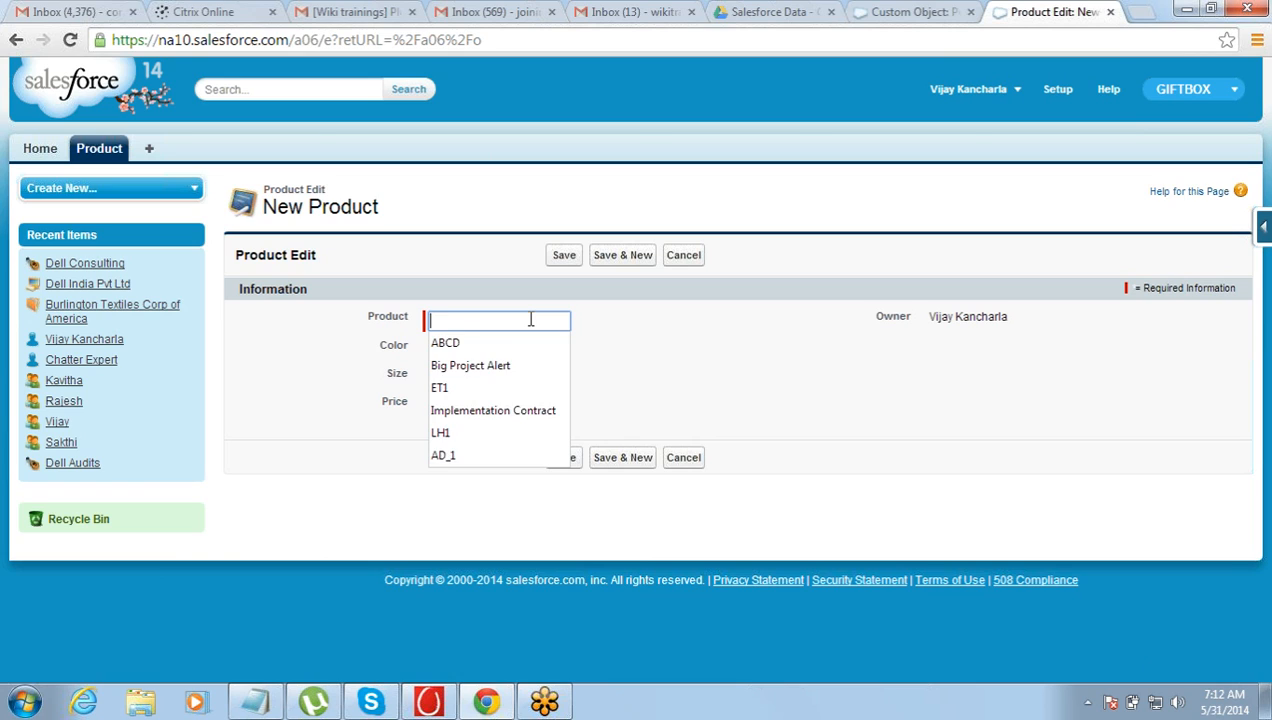
pyautogui.write('P')
pyautogui.press('BackSpace')
pyautogui.write('L')
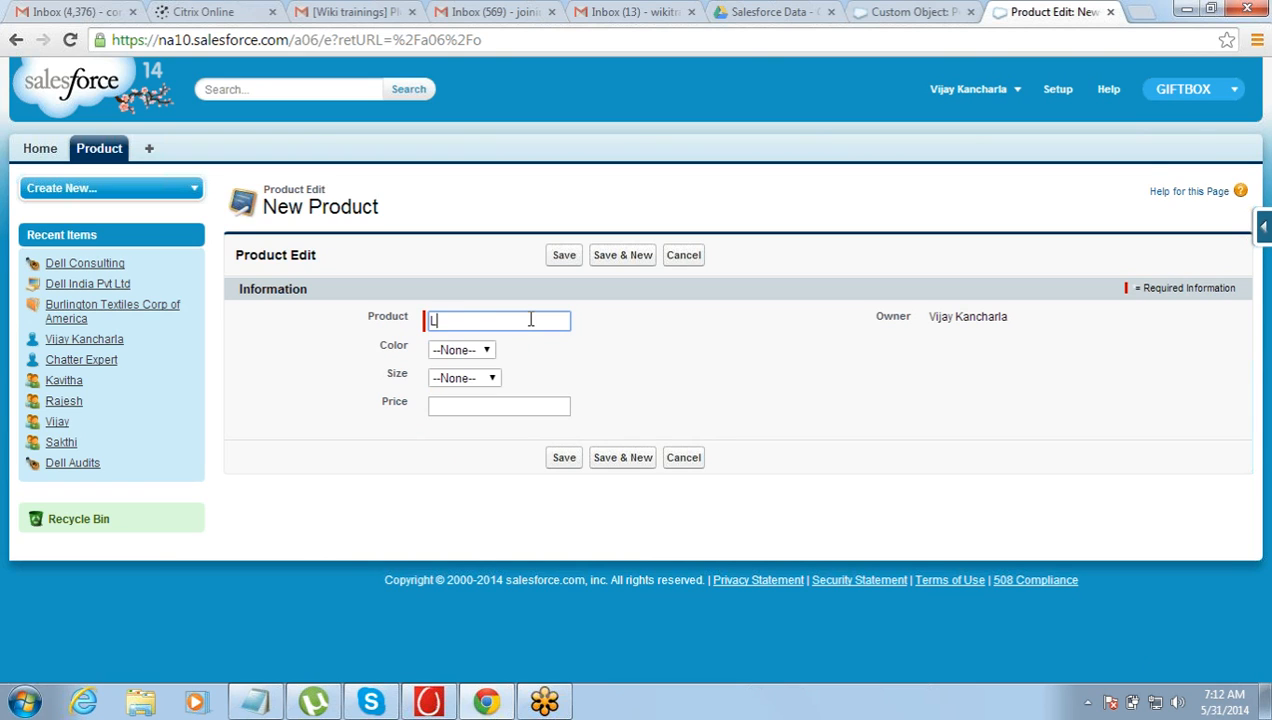
pyautogui.write('aptop')
# Set the Laptop product's color to BLUE, size to MEDIUM and price to 300, and save the record
pyautogui.click(481, 350)
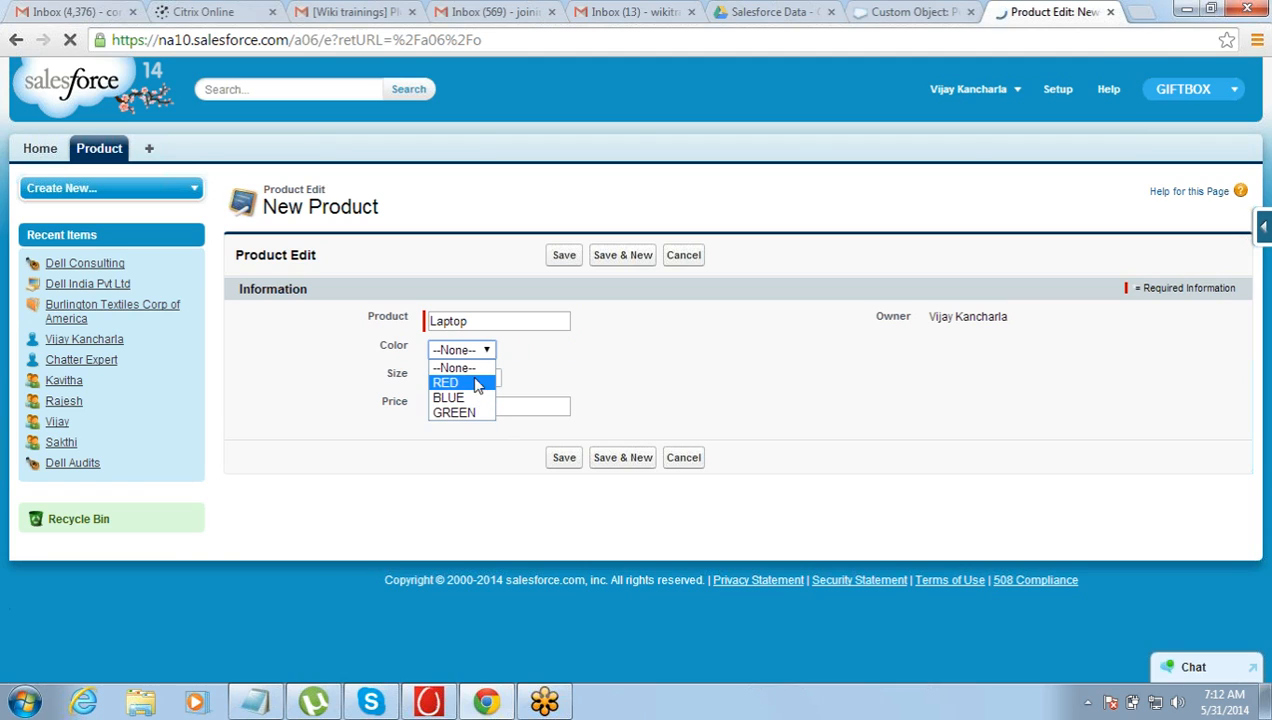
pyautogui.click(477, 398)
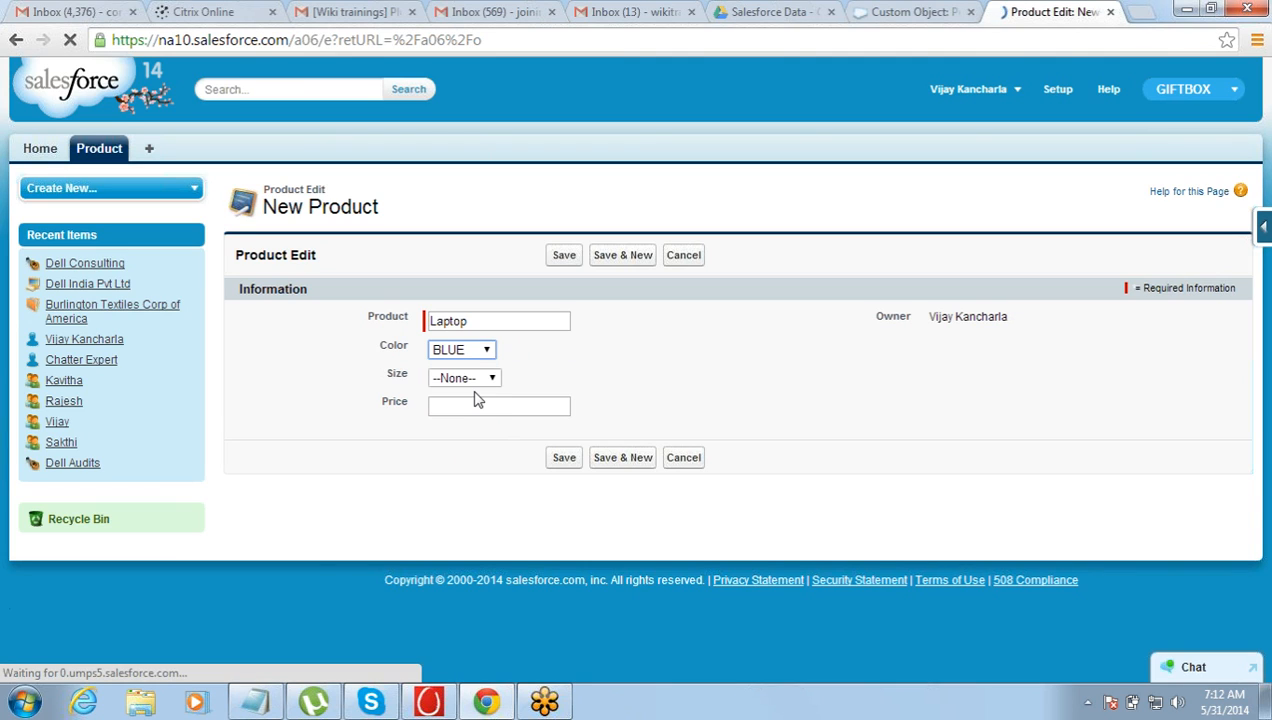
pyautogui.click(476, 381)
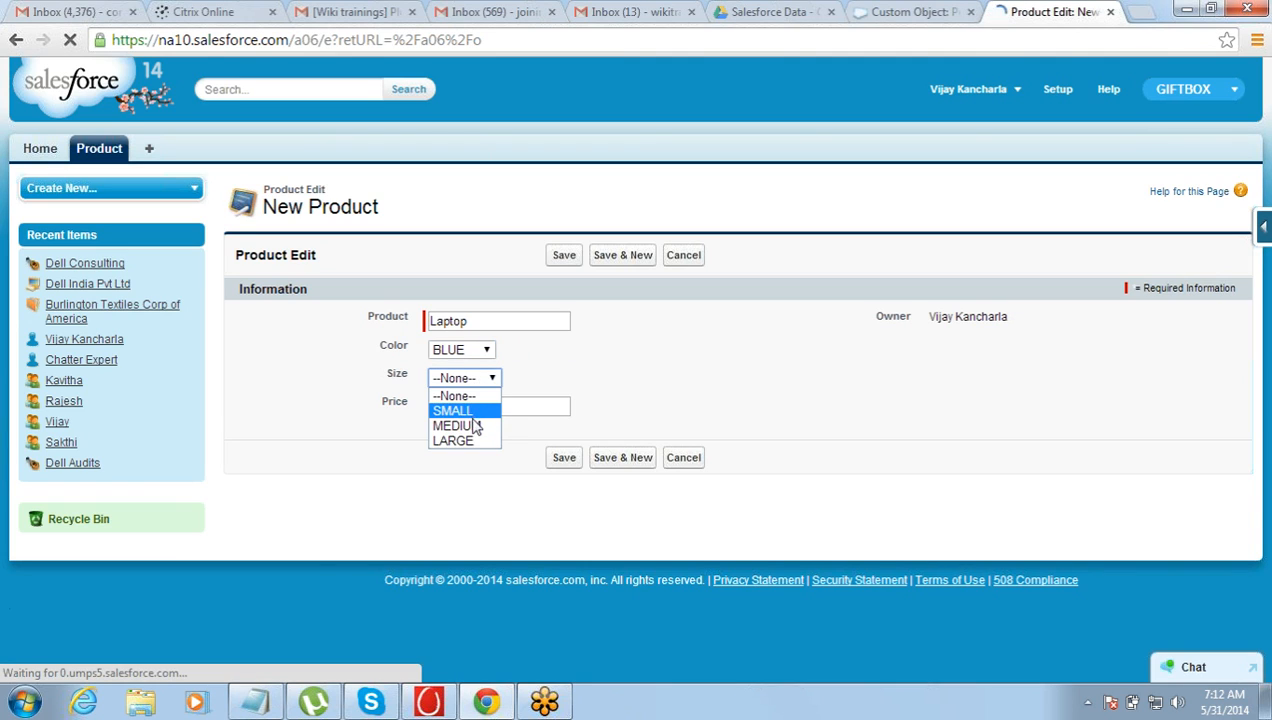
pyautogui.click(474, 426)
pyautogui.click(487, 402)
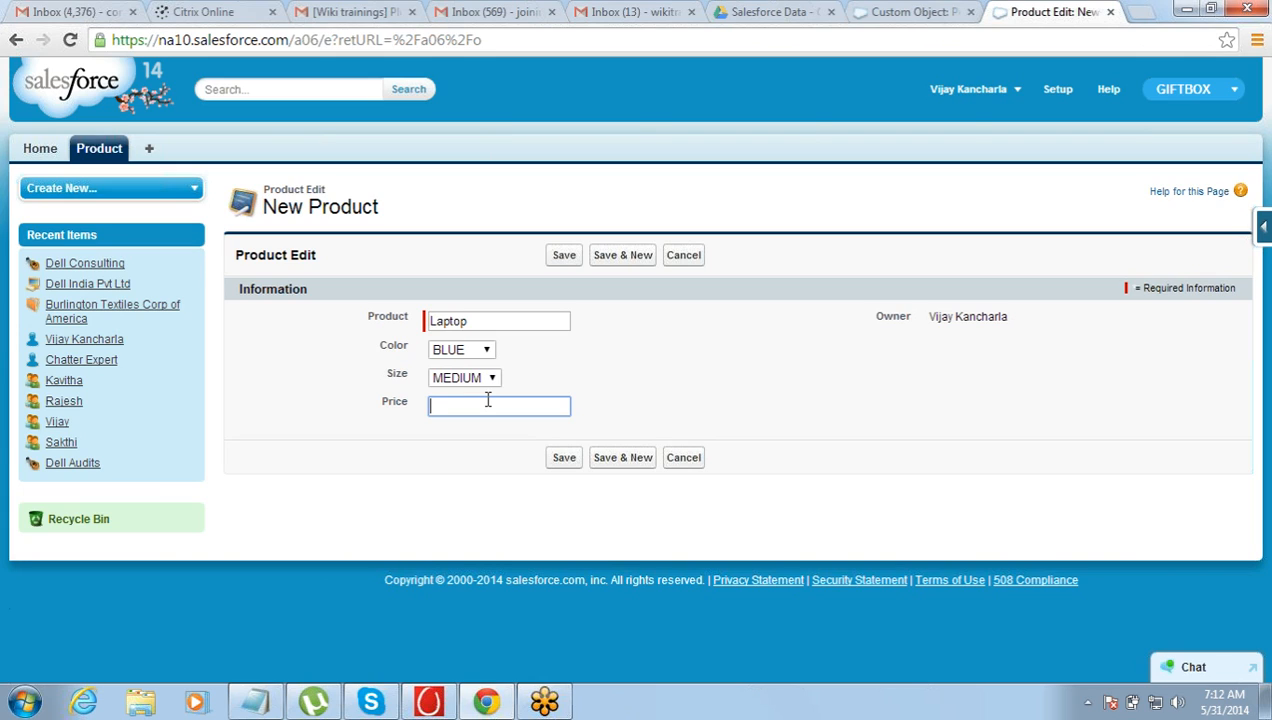
pyautogui.write('300')
pyautogui.click(560, 260)
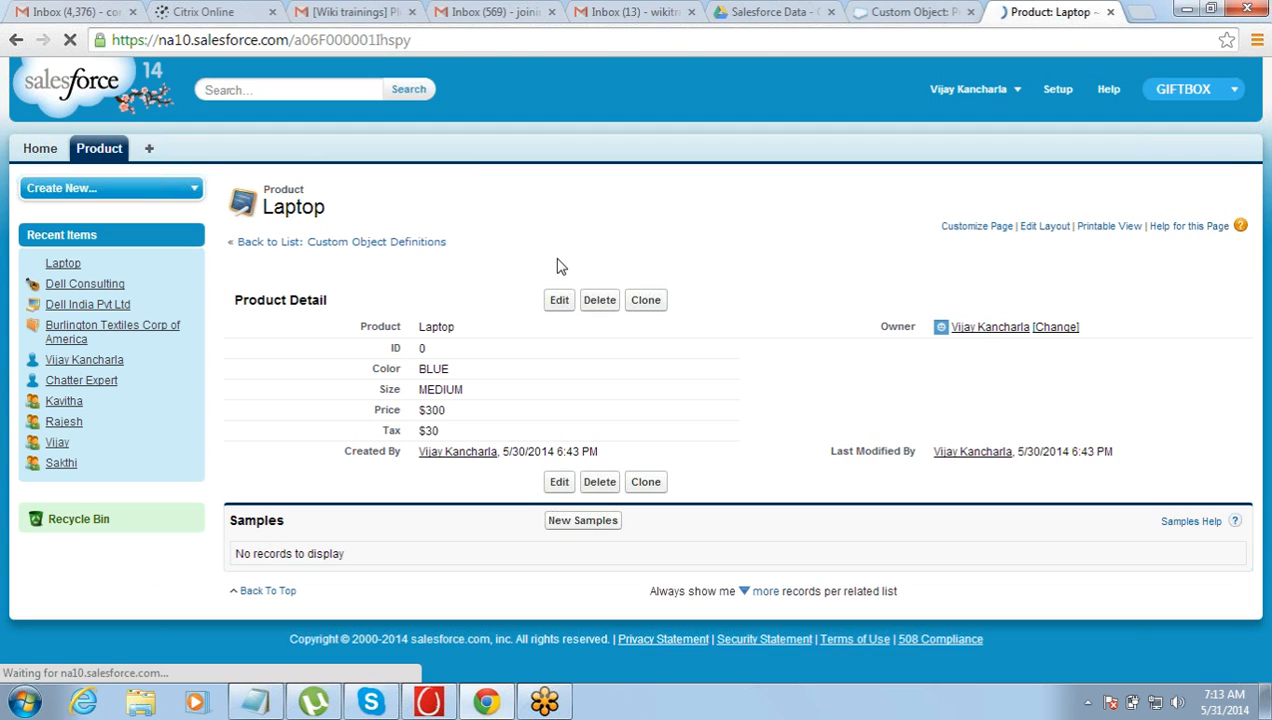
# Compare the Price and Tax values on the Laptop record, and switch to the session notes in Notepad
pyautogui.doubleClick(381, 409)
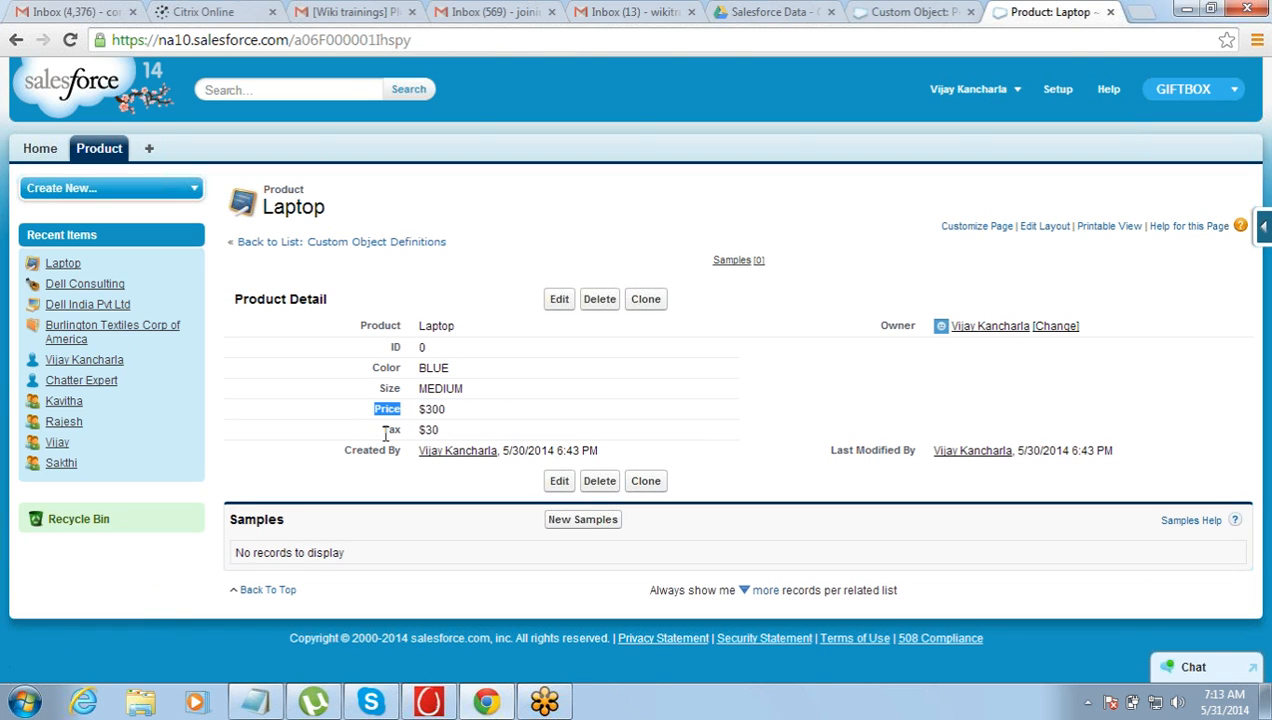
pyautogui.doubleClick(390, 430)
pyautogui.click(422, 408)
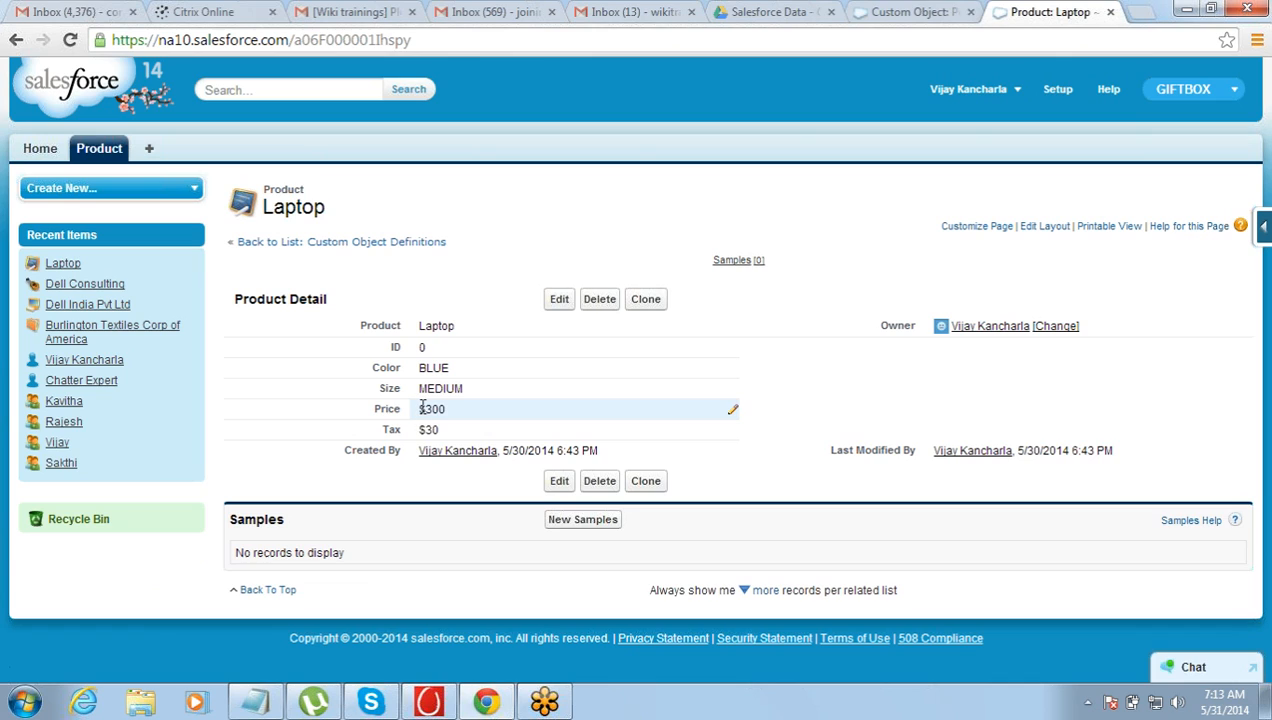
pyautogui.moveTo(418, 430); pyautogui.dragTo(455, 430)
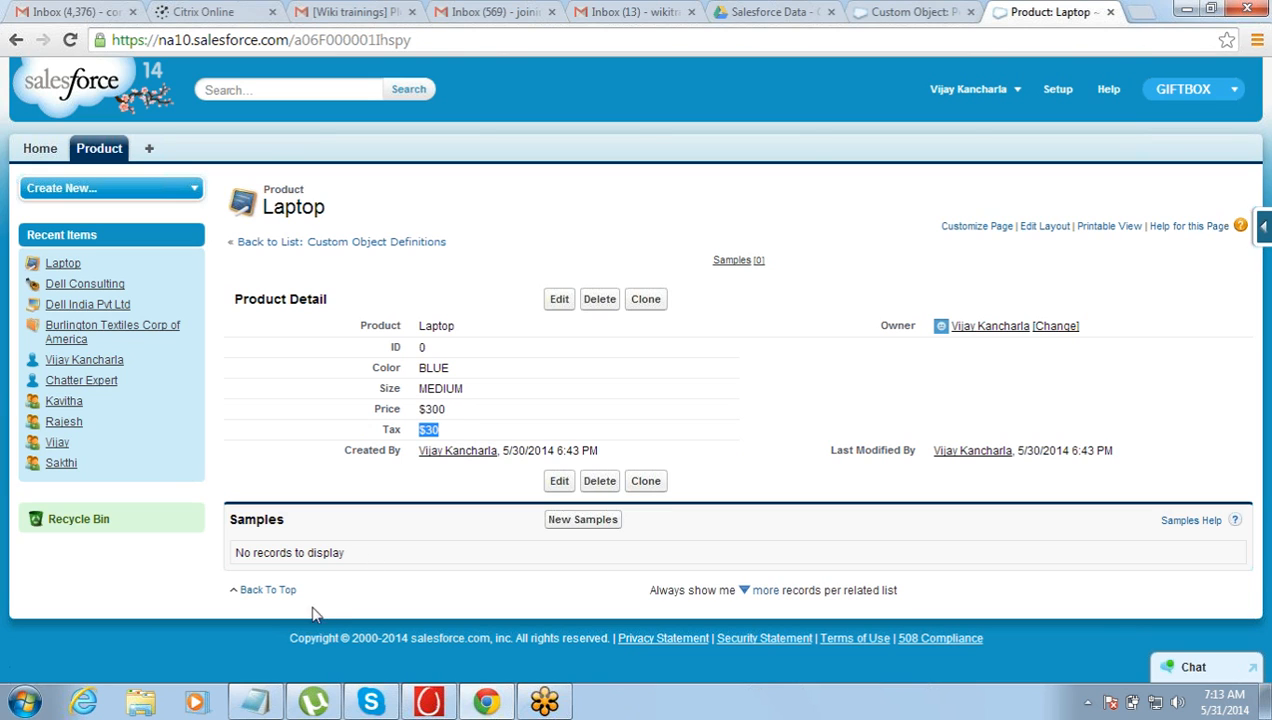
pyautogui.click(255, 701)
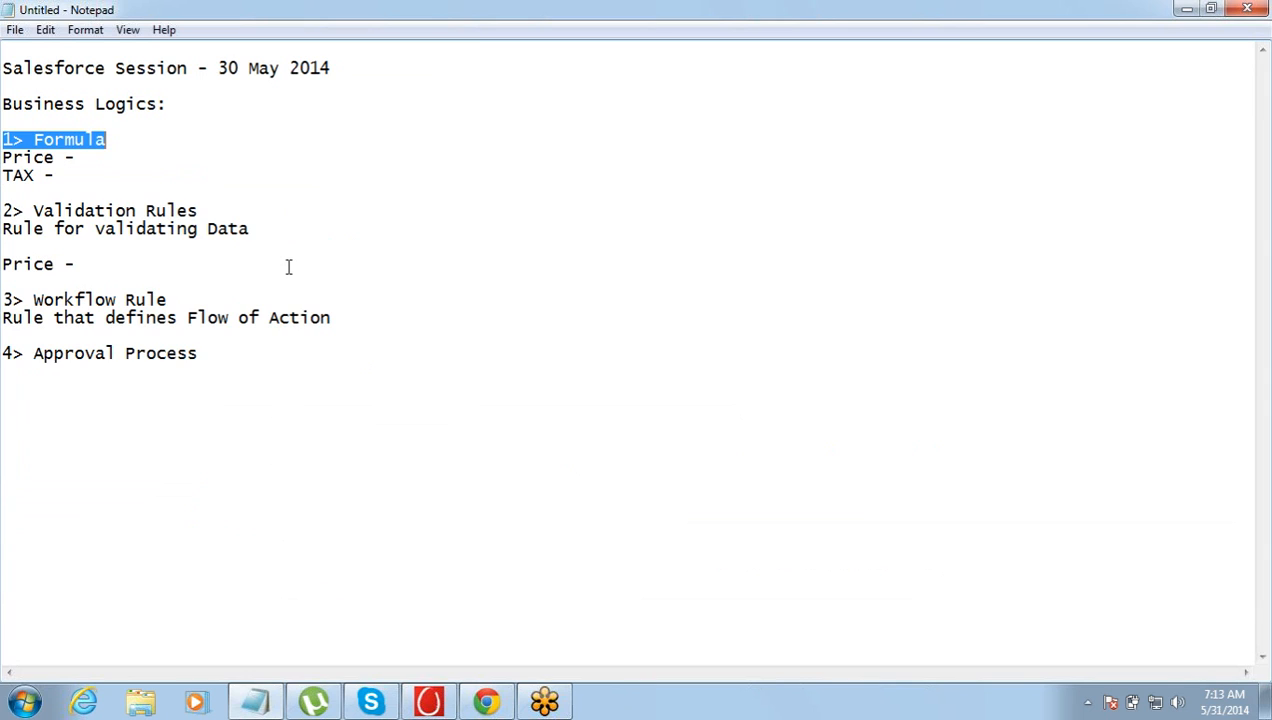
# Add the line "If Price > 100, Tax = 20 %" below the TAX line in the Formula section of the notes
pyautogui.click(224, 172)
pyautogui.press('Return')
pyautogui.press('Return')
pyautogui.press('Return')
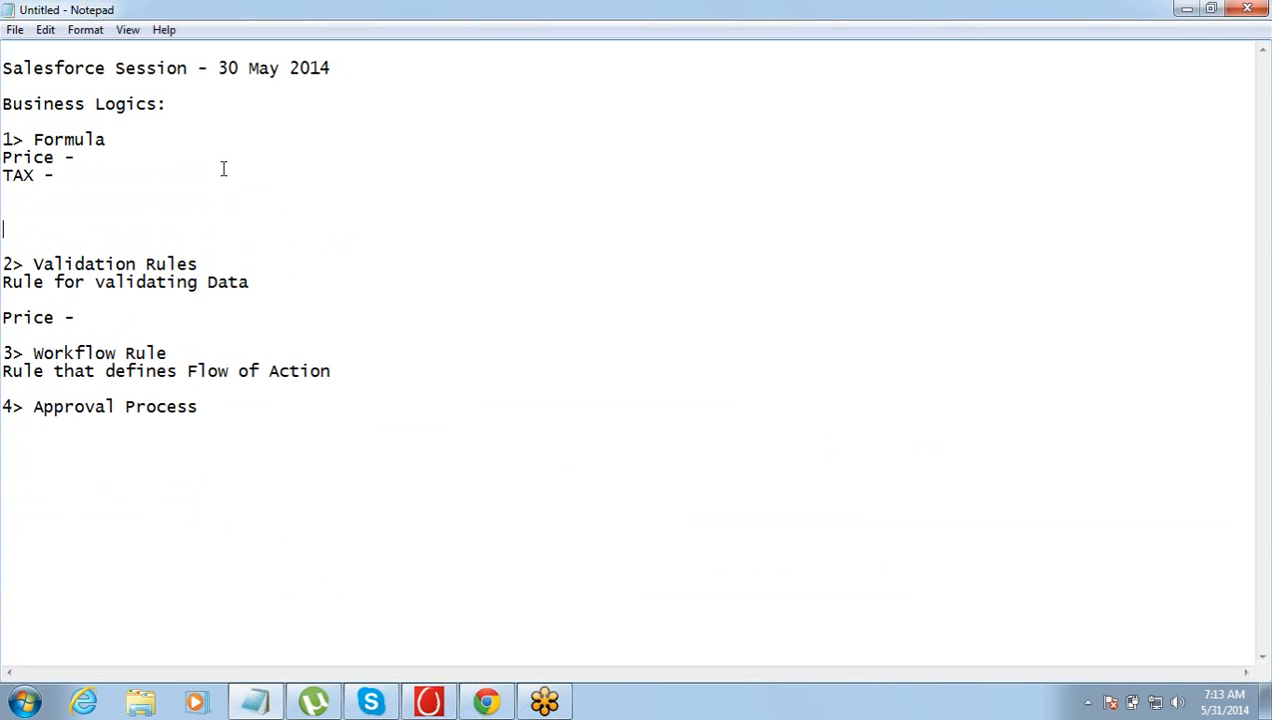
pyautogui.press('Tab')
pyautogui.press('BackSpace')
pyautogui.press('BackSpace')
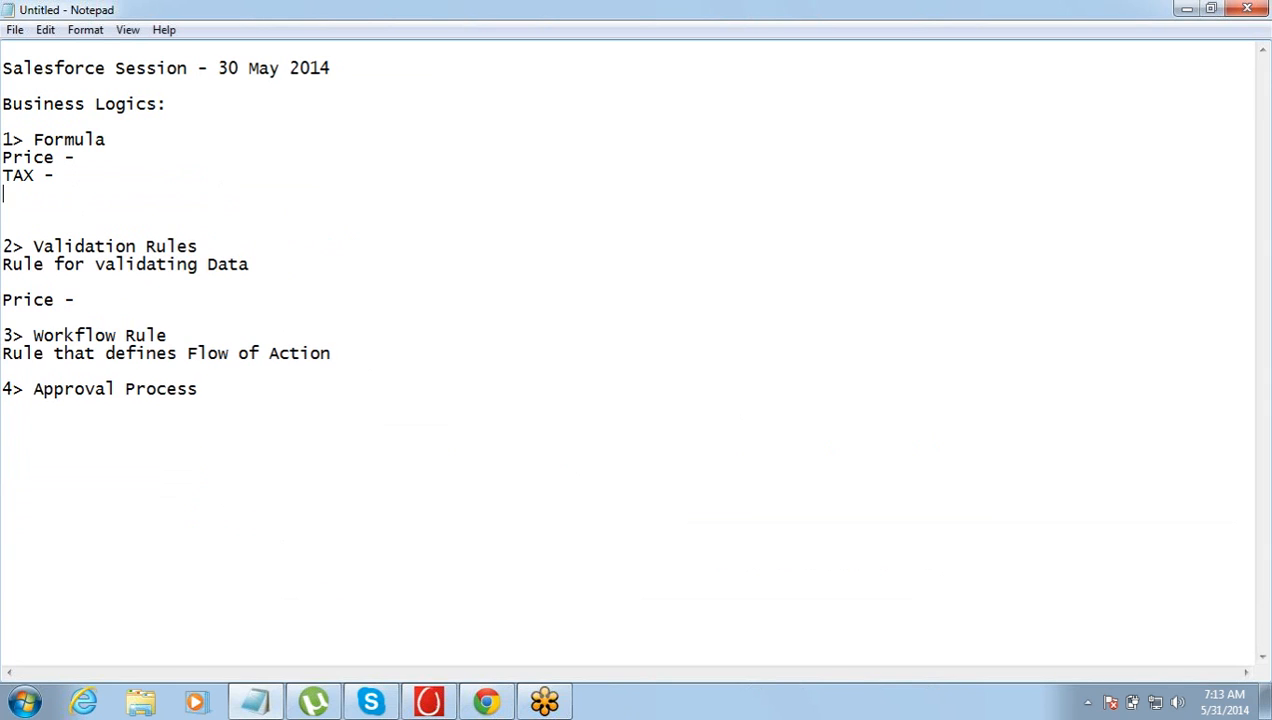
pyautogui.press('Return')
pyautogui.write('If P')
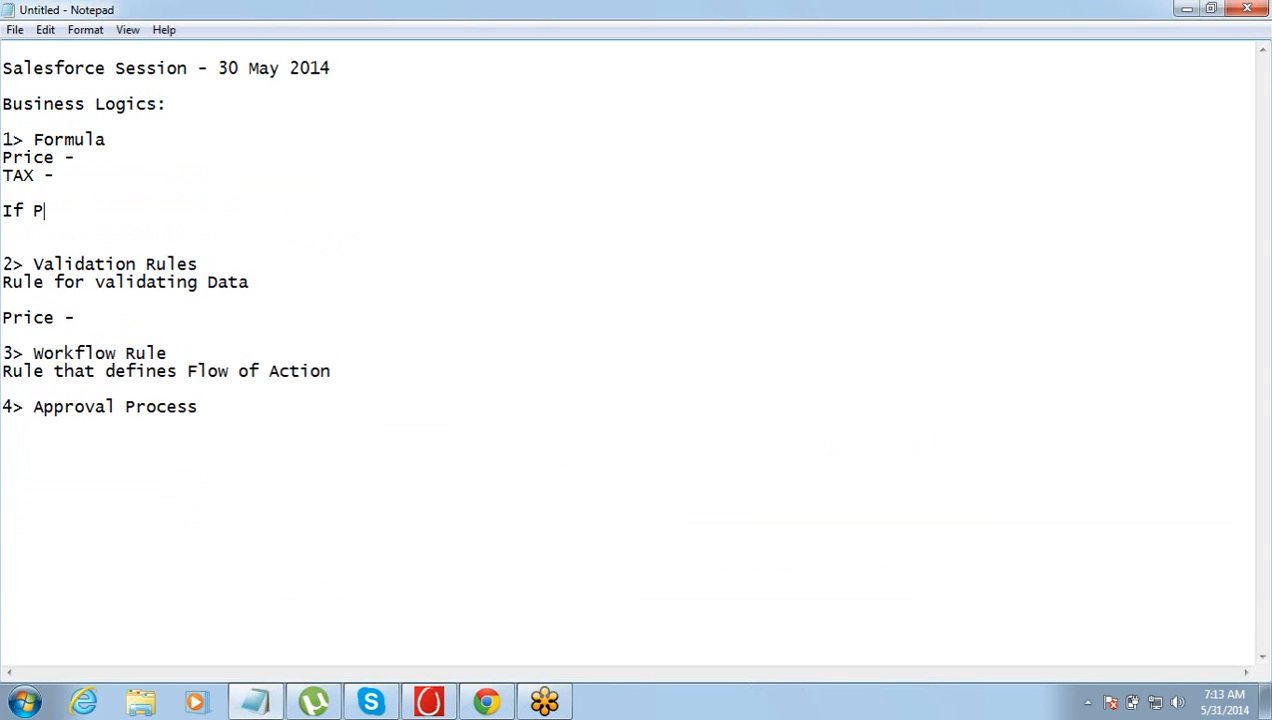
pyautogui.write('rice > 100, Tax')
pyautogui.click(223, 168)
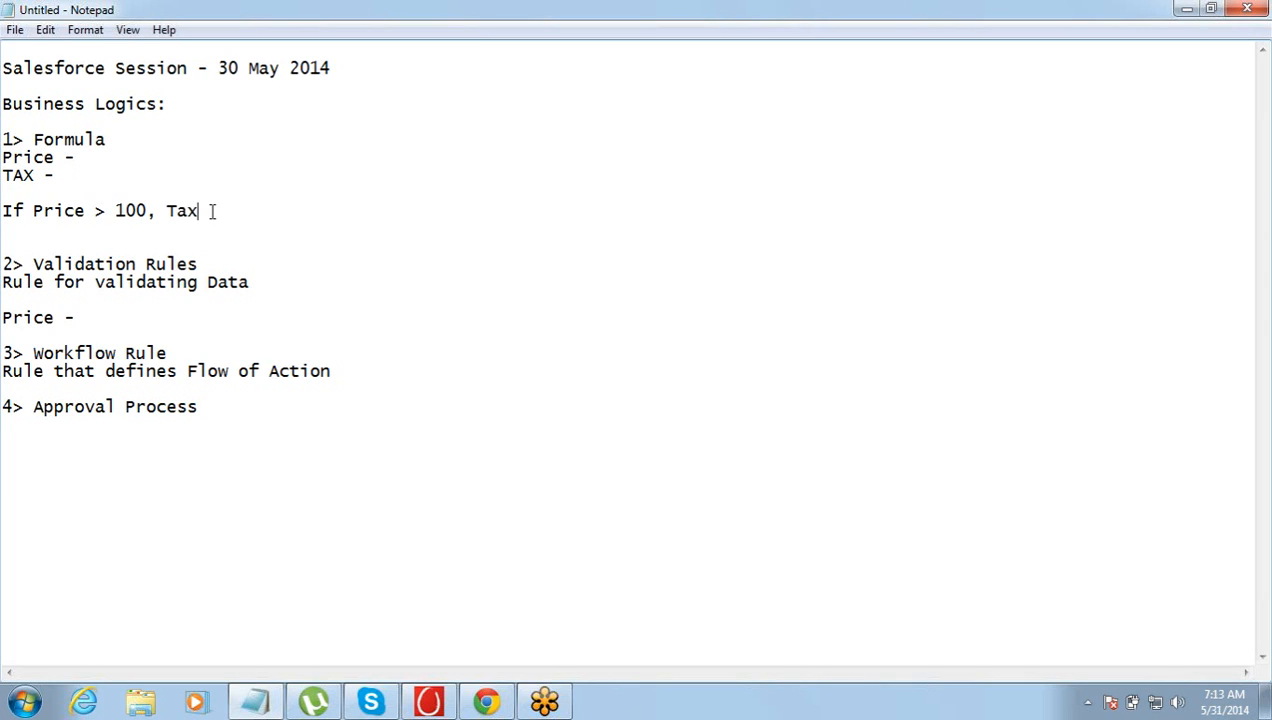
pyautogui.click(212, 212)
pyautogui.write('= 20 %')
pyautogui.press('Return')
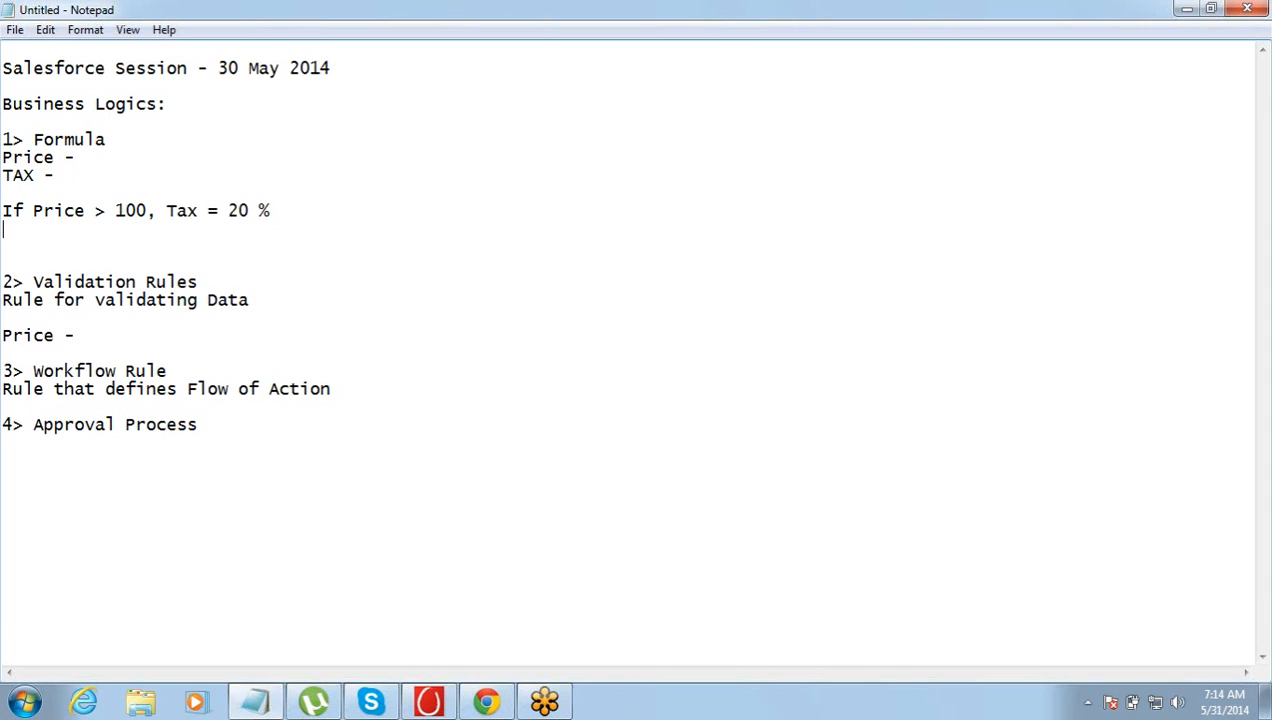
# Duplicate the tax rule on the line below and change the copy's condition to Price < 100
pyautogui.hotkey('shift', 'Down')
pyautogui.hotkey('ctrl', 'c')
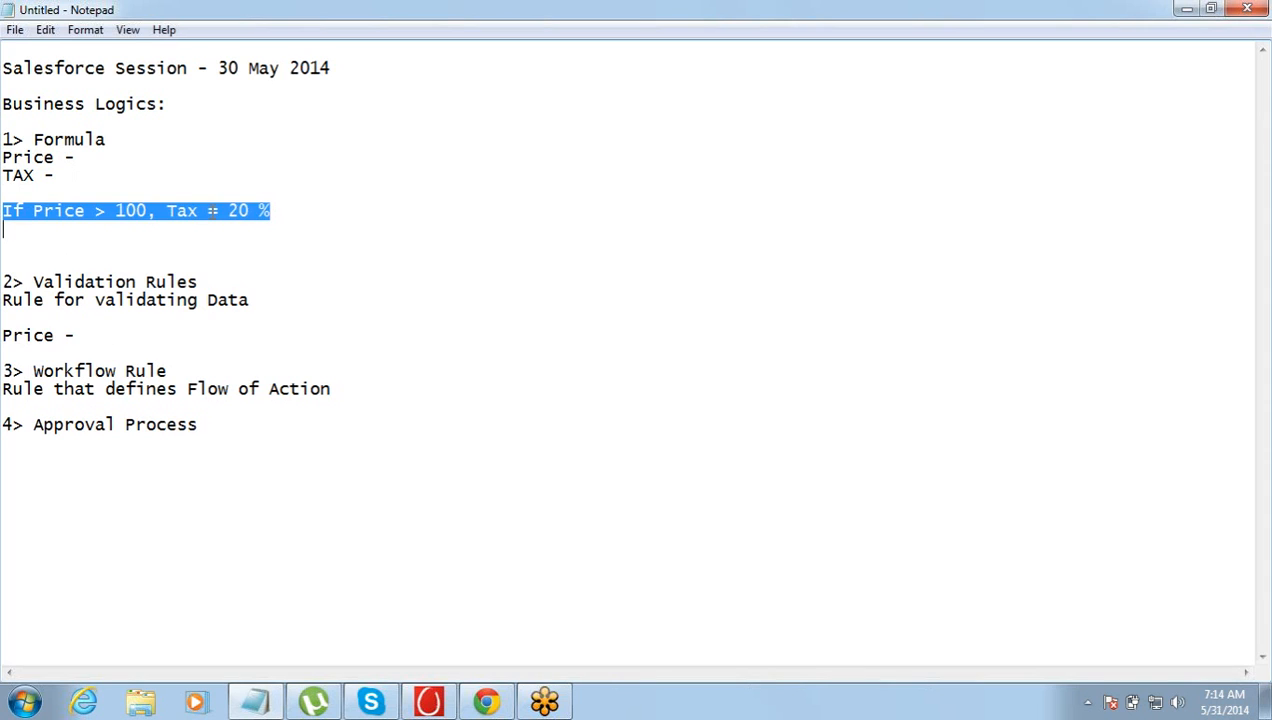
pyautogui.press('Down')
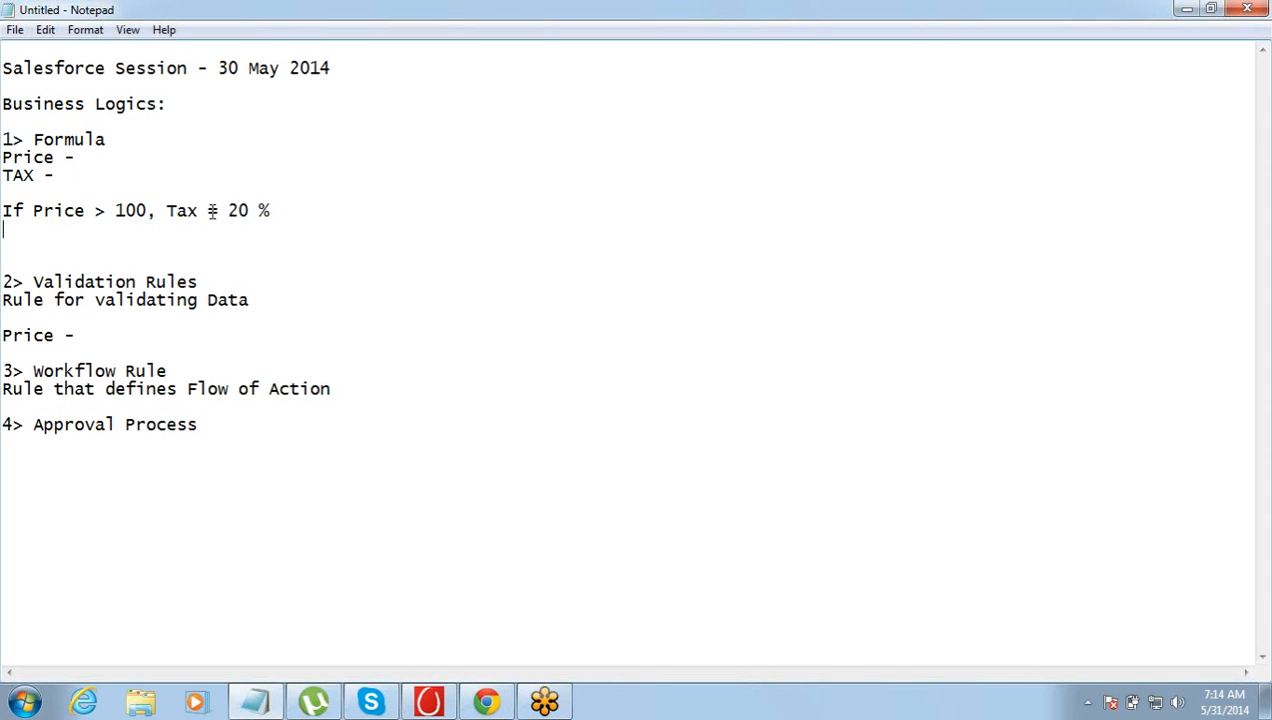
pyautogui.hotkey('ctrl', 'v')
pyautogui.press('Left')
pyautogui.press('Left')
pyautogui.press('Left')
pyautogui.press('Left')
pyautogui.press('Left')
pyautogui.press('Left')
pyautogui.press('Left')
pyautogui.press('Left')
pyautogui.press('Left')
pyautogui.press('Left')
pyautogui.press('Left')
pyautogui.press('Left')
pyautogui.press('Left')
pyautogui.press('Left')
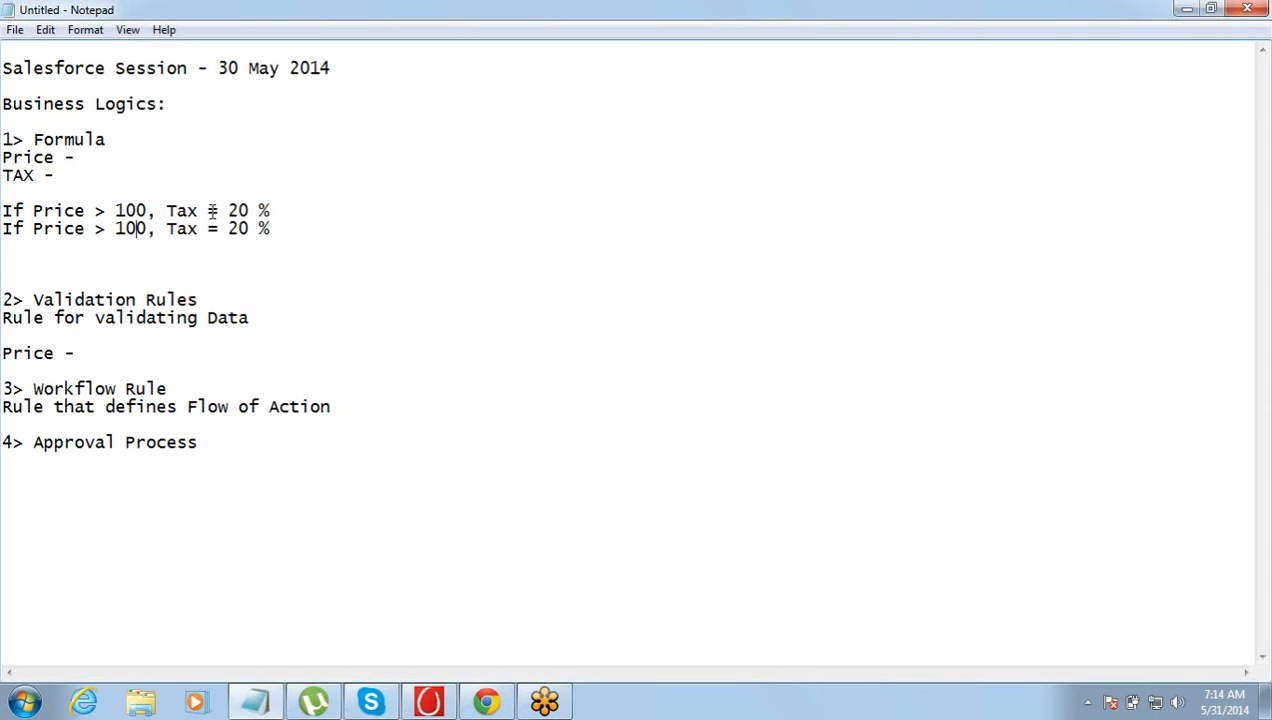
pyautogui.press('Left')
pyautogui.hotkey('shift', 'Left')
pyautogui.write('<')
# Set the tax rate in the Price < 100 rule to 10 % and review the two rule lines together
pyautogui.press('End')
pyautogui.press('Left')
pyautogui.press('Left')
pyautogui.press('Left')
pyautogui.press('Left')
pyautogui.hotkey('shift', 'Right')
pyautogui.write('1')
pyautogui.press('Up')
pyautogui.press('Up')
pyautogui.hotkey('shift', 'Down')
pyautogui.hotkey('shift', 'Down')
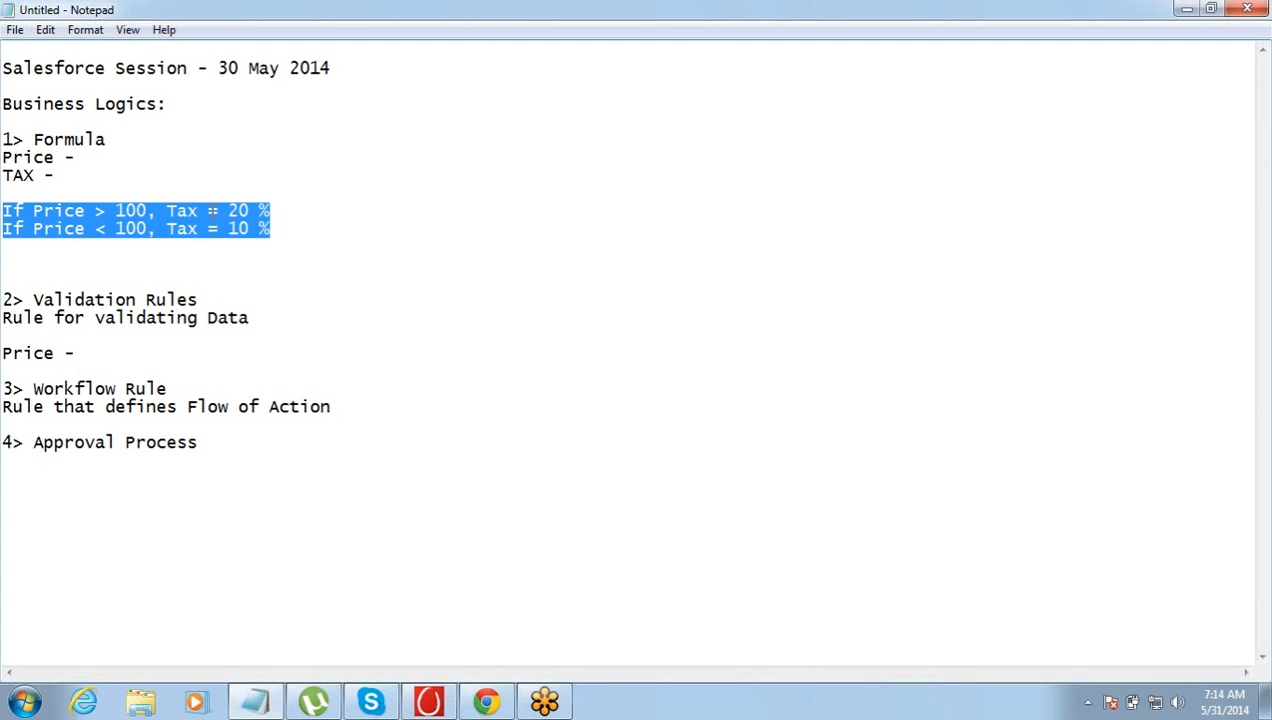
pyautogui.press('Up')
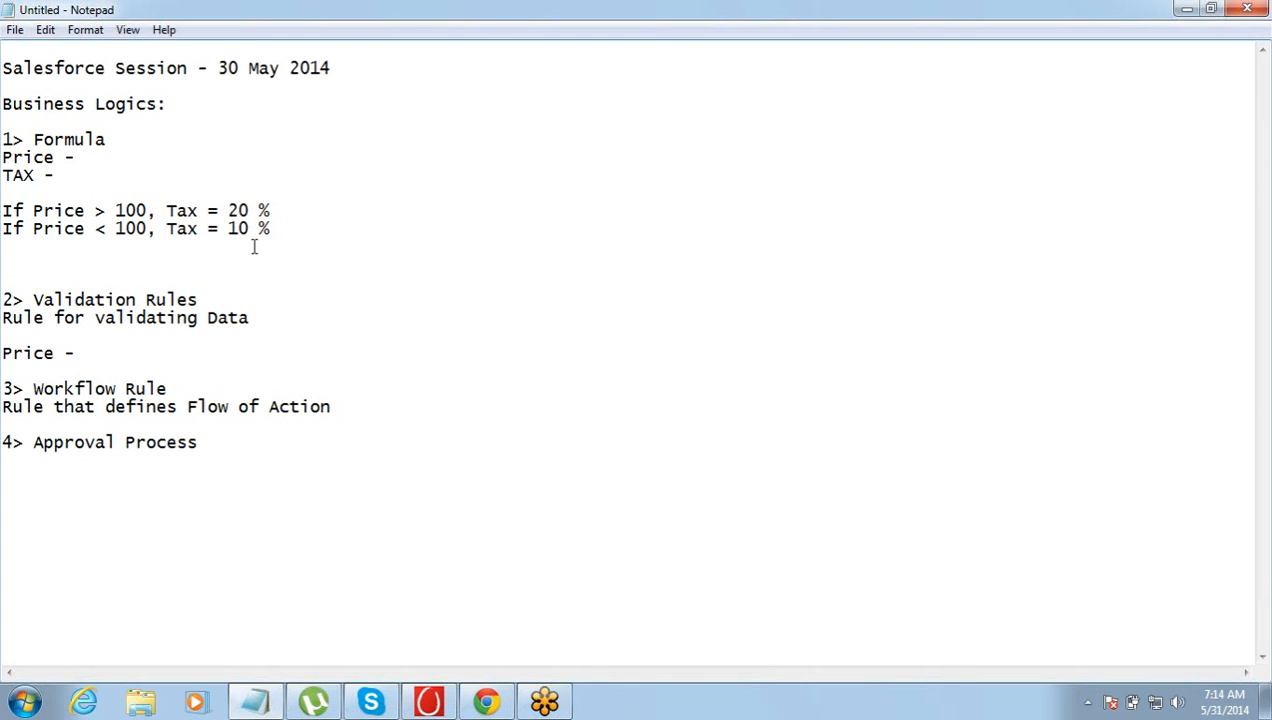
# Switch to Salesforce in Chrome and open the Product object's Tax custom field for editing
pyautogui.click(487, 702)
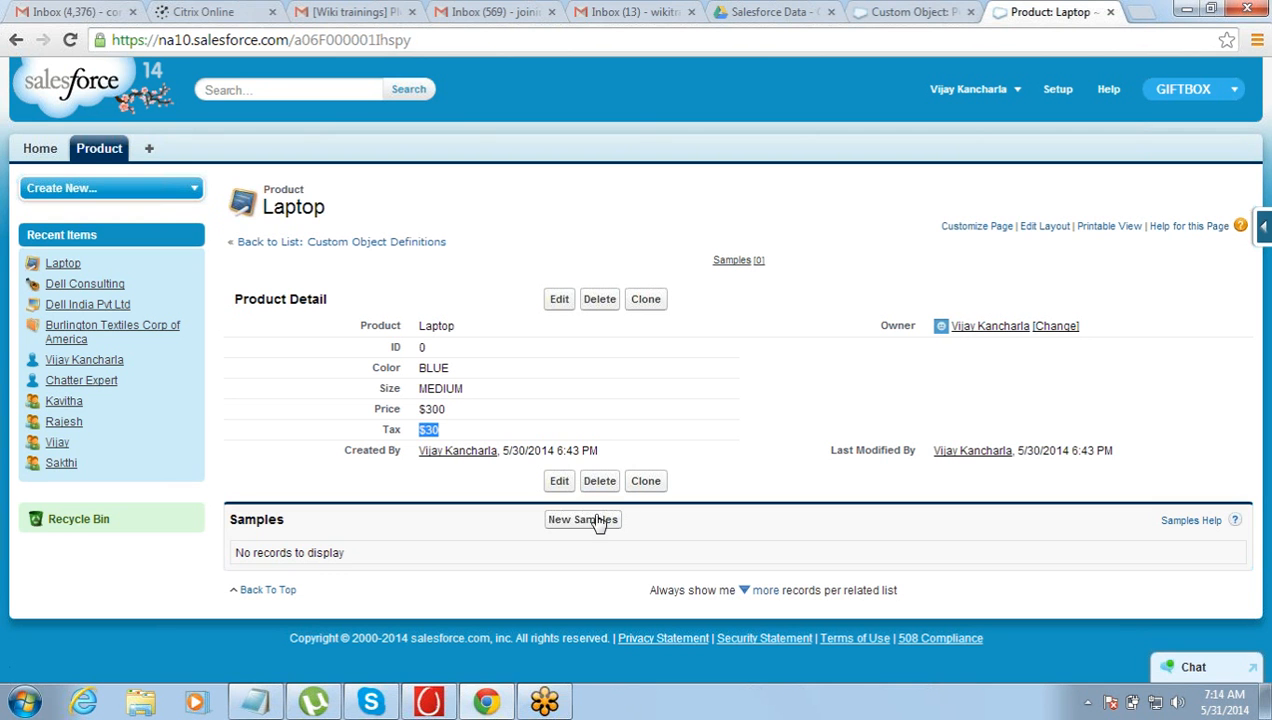
pyautogui.click(917, 10)
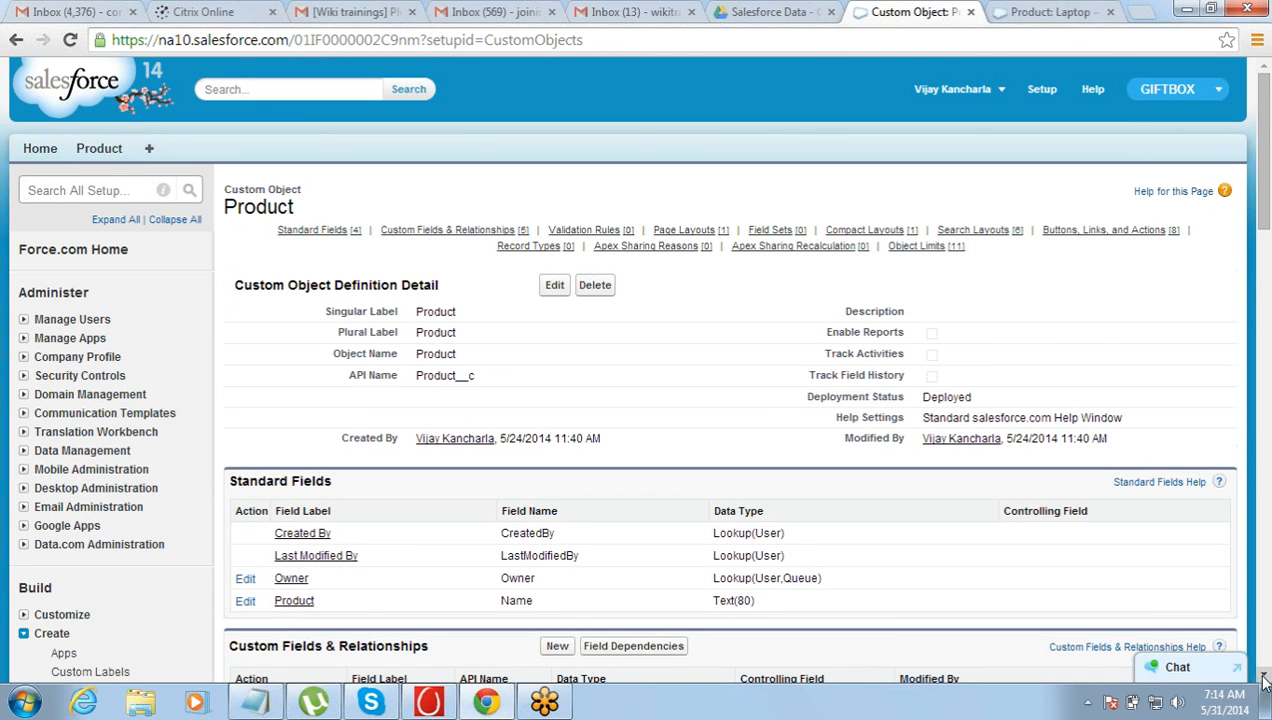
pyautogui.scroll(-3, 1263, 680)
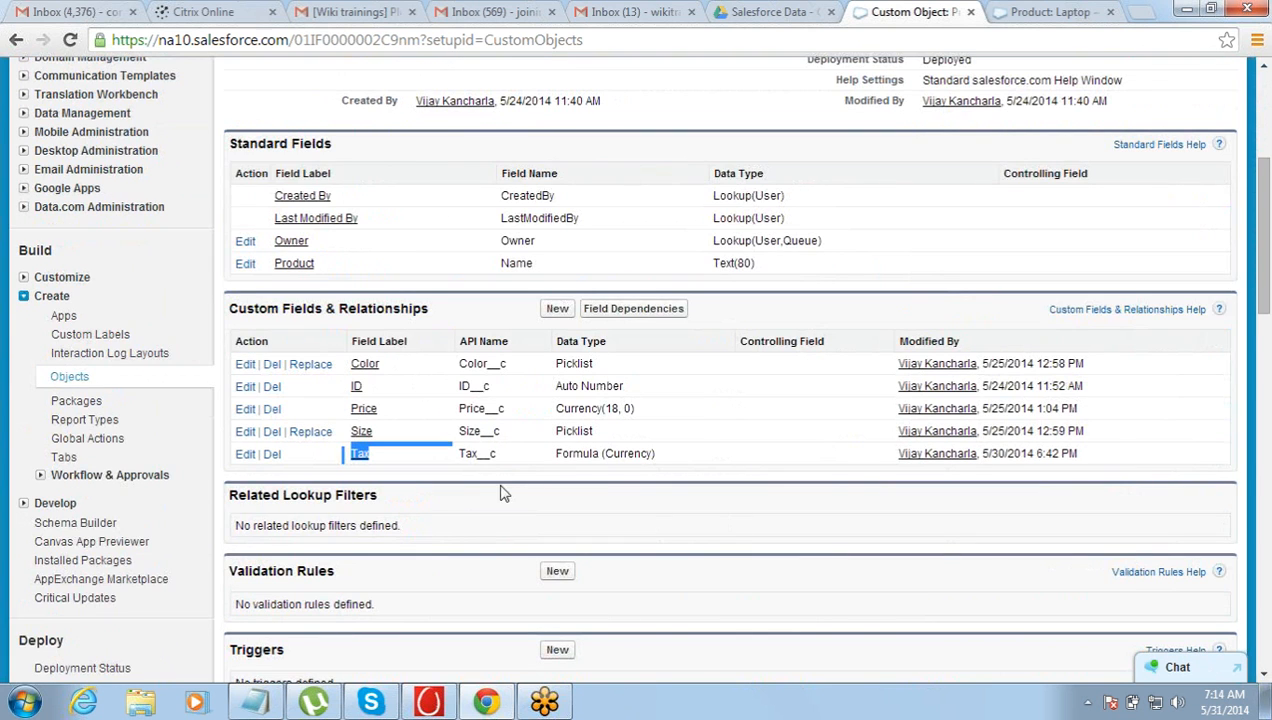
pyautogui.click(420, 486)
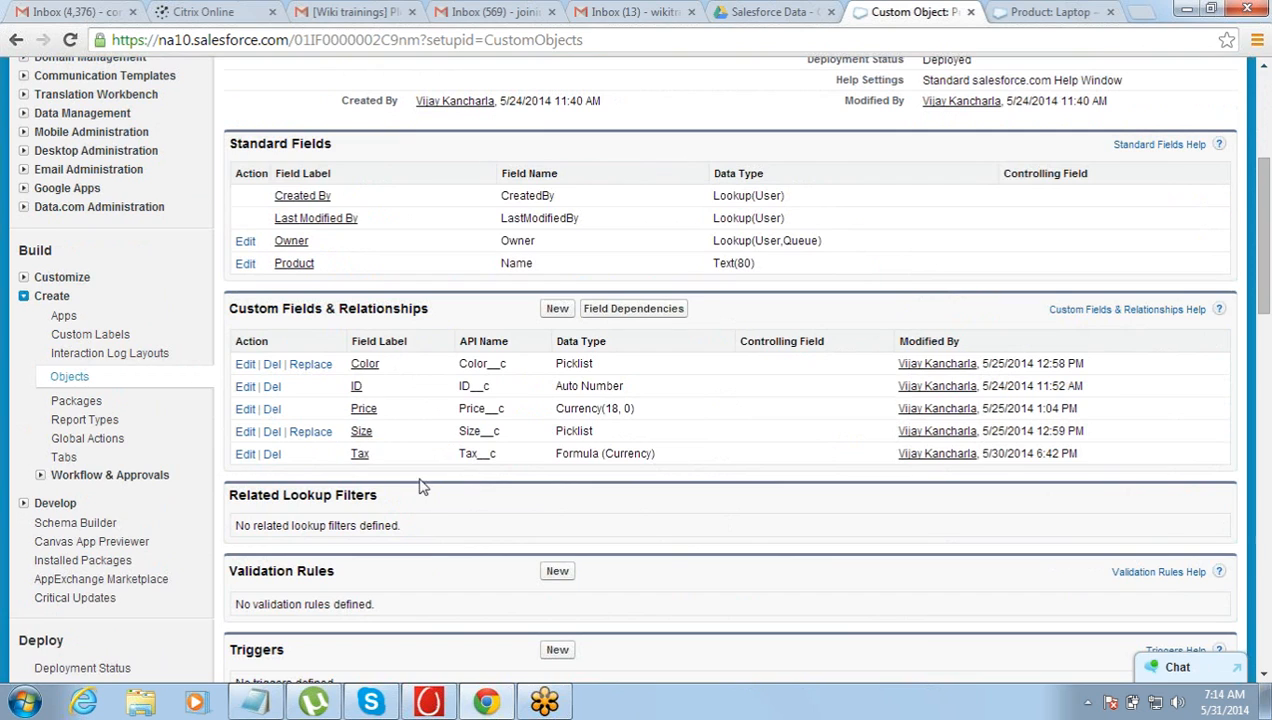
pyautogui.click(244, 456)
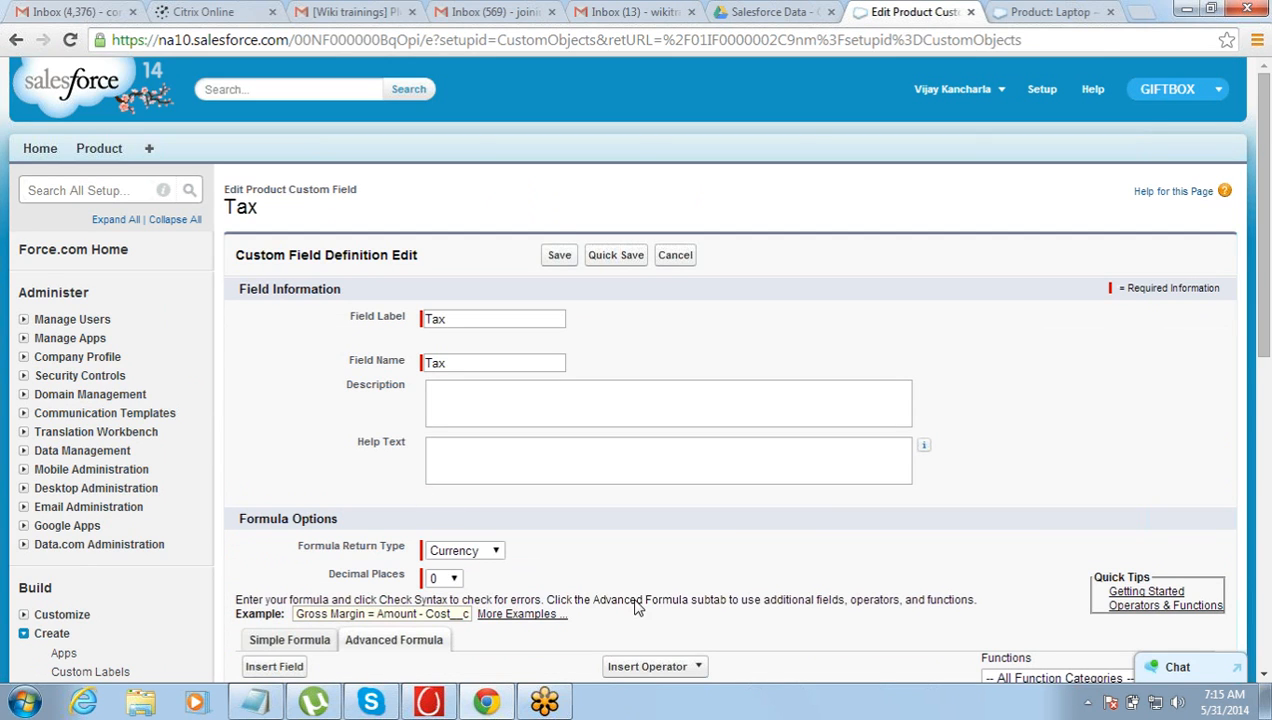
# Filter the formula functions to the Logical category and insert the IF function after Price__c * 0.1 in the Tax formula
pyautogui.scroll(-4, 1265, 679)
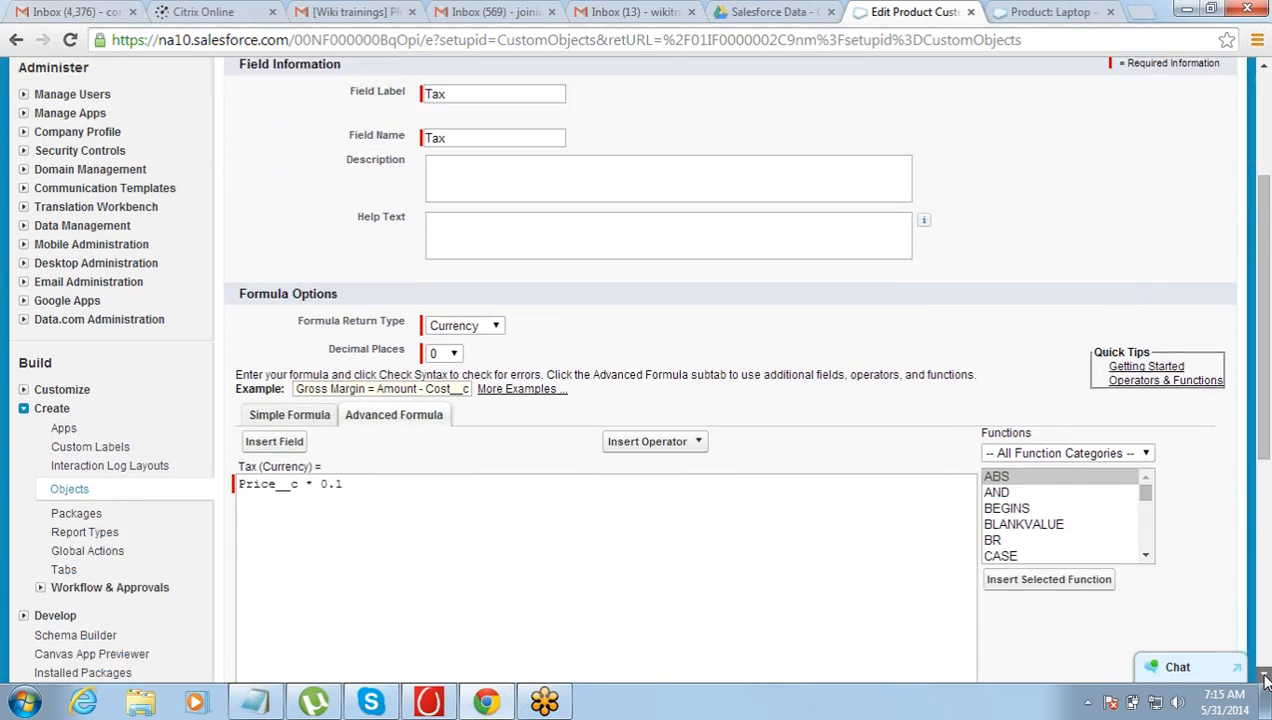
pyautogui.click(726, 351)
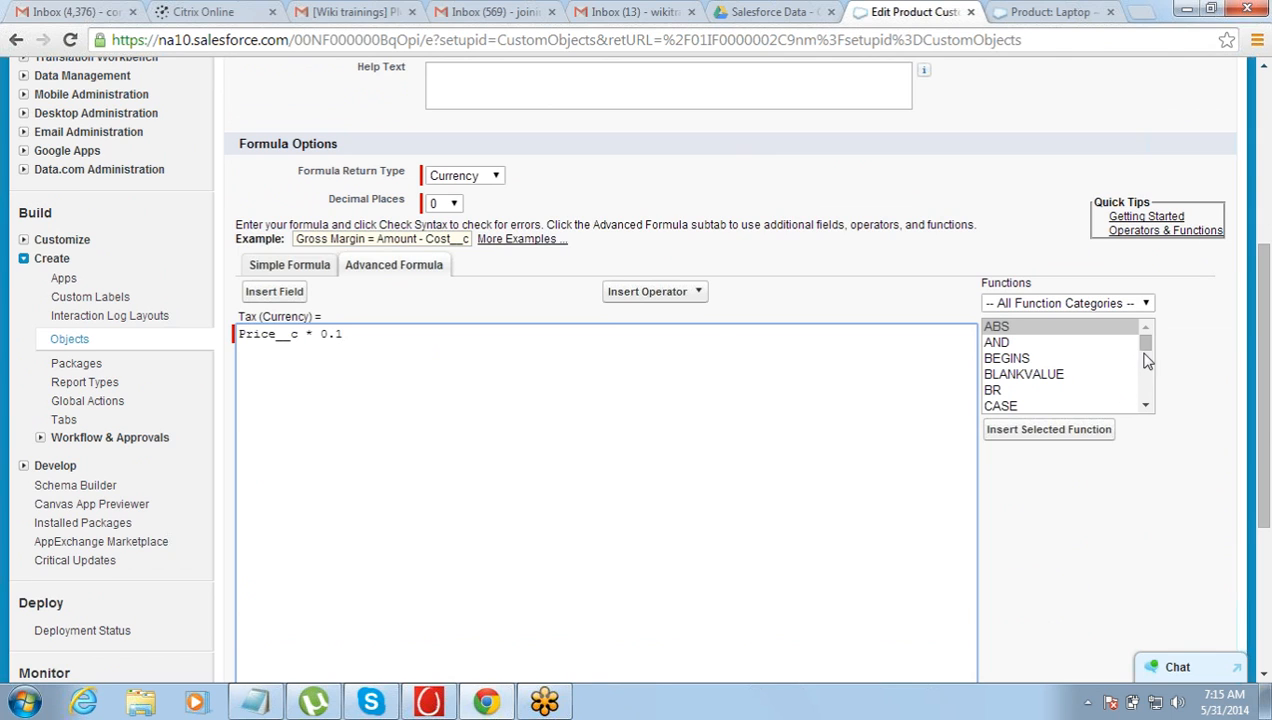
pyautogui.moveTo(1147, 344)
pyautogui.mouseDown()
pyautogui.moveTo(1150, 405)
pyautogui.moveTo(1150, 335)
pyautogui.mouseUp()
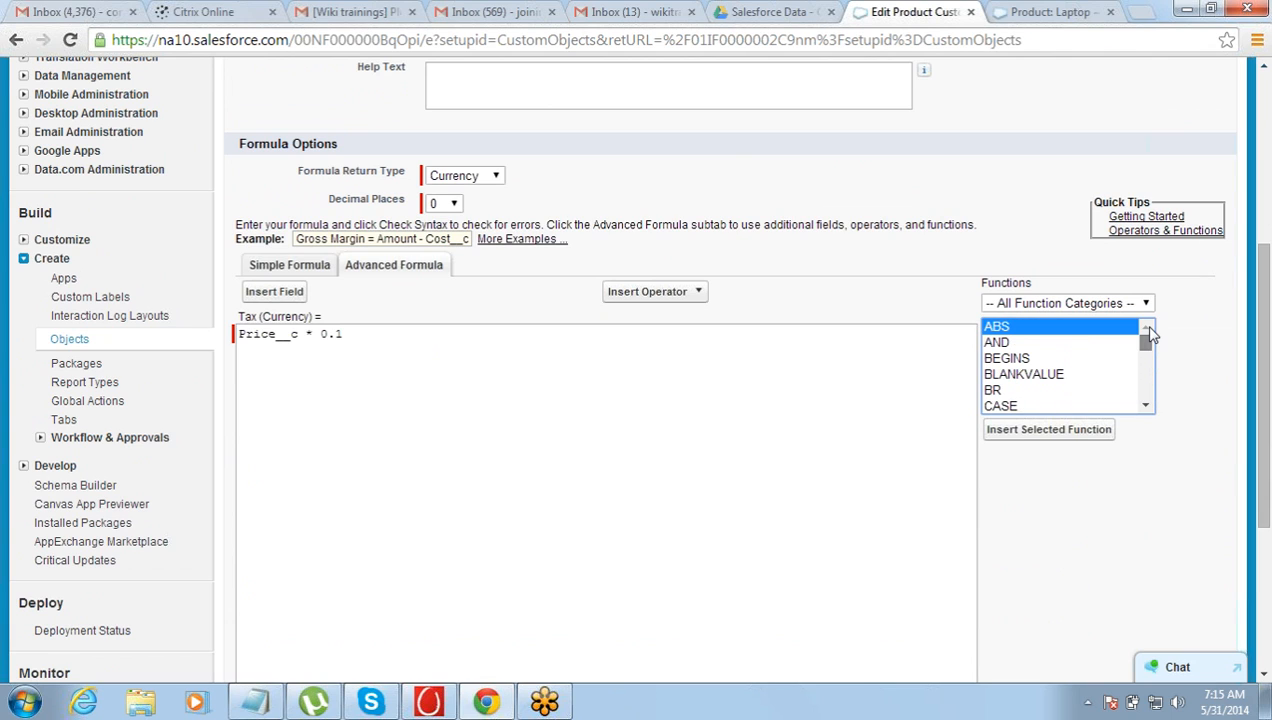
pyautogui.click(1147, 303)
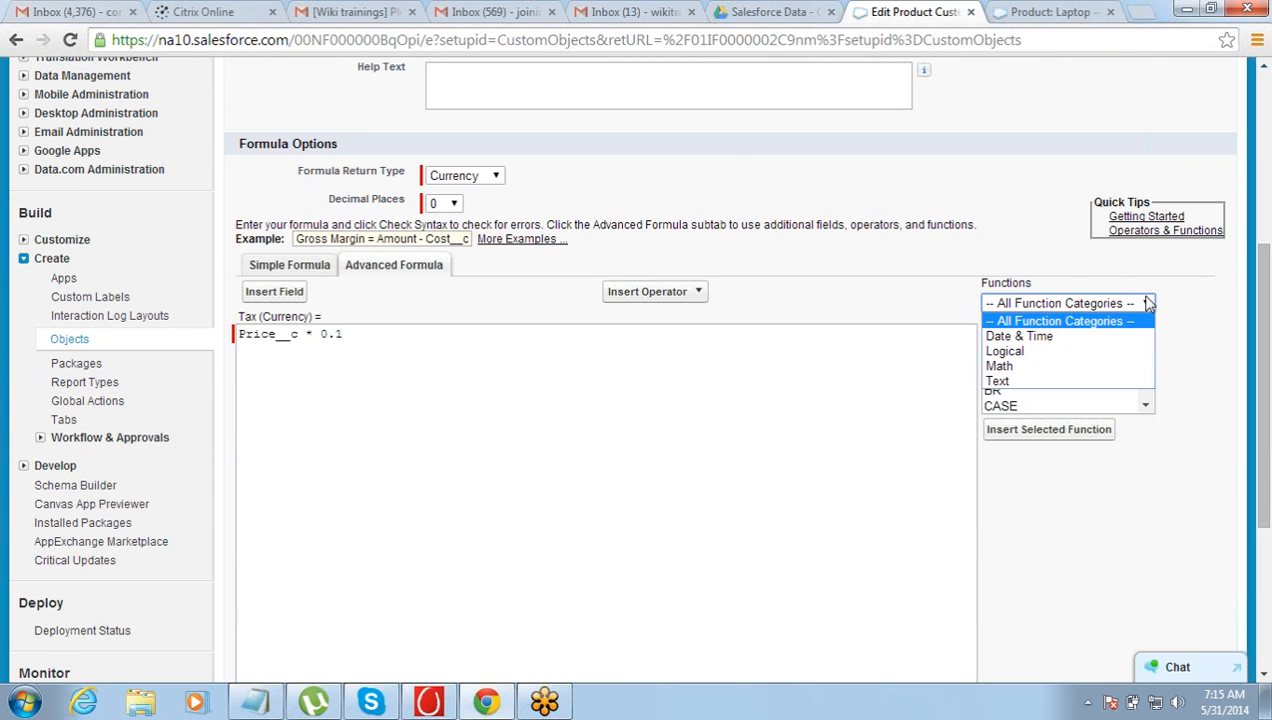
pyautogui.click(1071, 352)
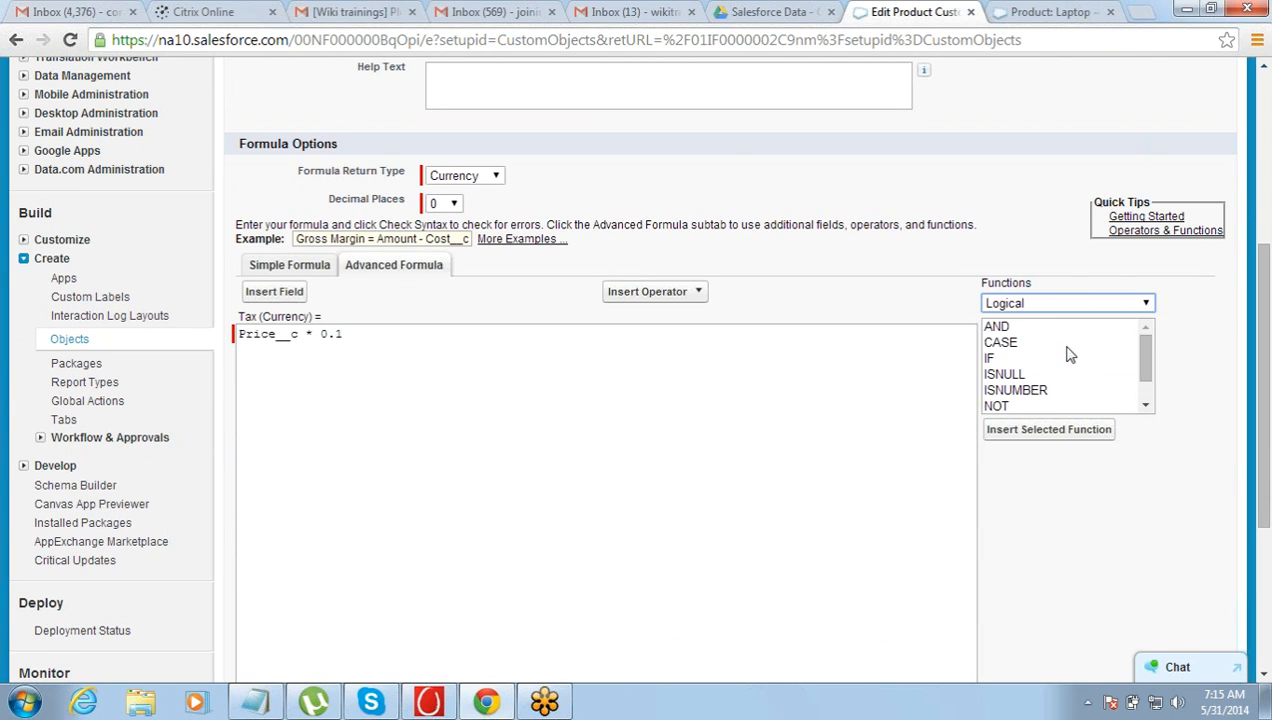
pyautogui.click(1038, 358)
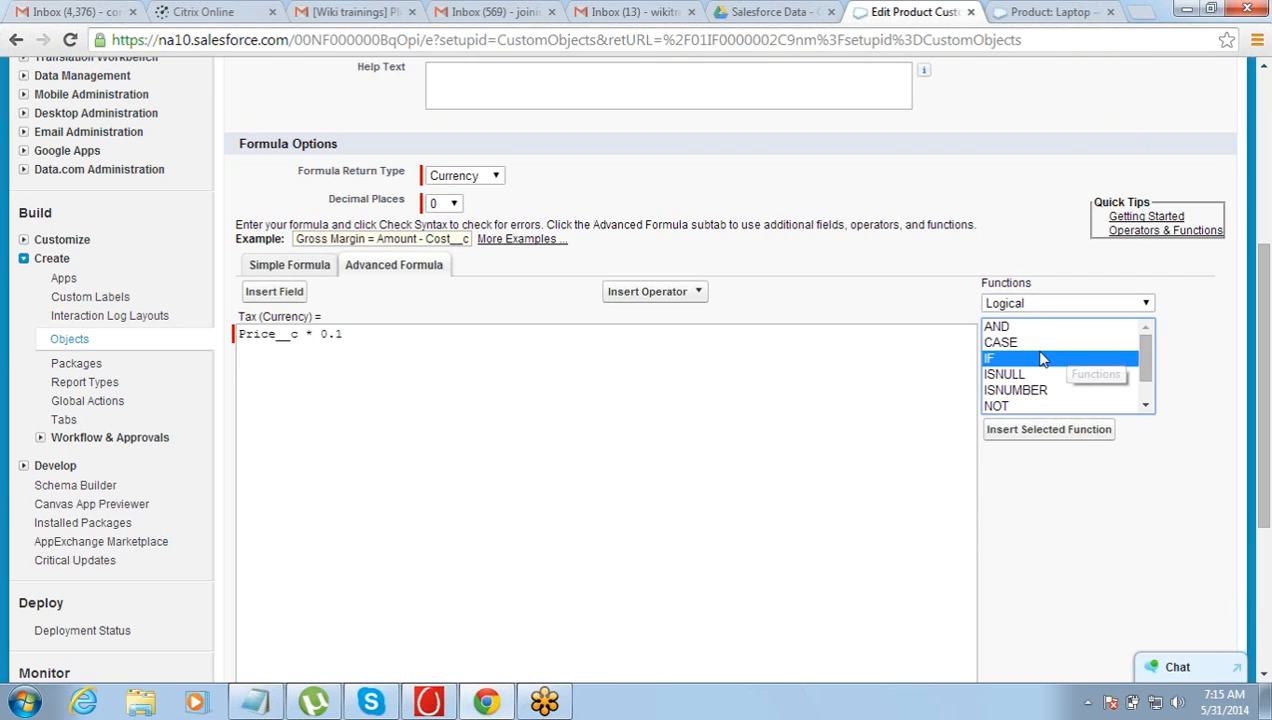
pyautogui.click(1046, 430)
# Select the logical_test placeholder inside the IF function of the Tax formula
pyautogui.press('Left')
pyautogui.press('Left')
pyautogui.press('Left')
pyautogui.press('Left')
pyautogui.press('Left')
pyautogui.press('Left')
pyautogui.press('Left')
pyautogui.press('Left')
pyautogui.press('Left')
pyautogui.press('Left')
pyautogui.press('Left')
pyautogui.press('Left')
pyautogui.press('Left')
pyautogui.press('Left')
pyautogui.press('Left')
pyautogui.press('Left')
pyautogui.press('Left')
pyautogui.press('Left')
pyautogui.press('Left')
pyautogui.press('Left')
pyautogui.press('Left')
pyautogui.press('Left')
pyautogui.press('Left')
pyautogui.press('Left')
pyautogui.press('Left')
pyautogui.press('Left')
pyautogui.press('Left')
pyautogui.press('Right')
pyautogui.press('Right')
pyautogui.press('Right')
pyautogui.press('Right')
pyautogui.press('Right')
pyautogui.press('Right')
pyautogui.press('Right')
pyautogui.press('Right')
pyautogui.press('Right')
pyautogui.press('Right')
pyautogui.press('Right')
pyautogui.press('Right')
pyautogui.press('Right')
pyautogui.press('Right')
pyautogui.press('Right')
pyautogui.press('Right')
pyautogui.press('Right')
pyautogui.press('Right')
pyautogui.hotkey('ctrl', 'shift', 'Right')
pyautogui.hotkey('shift', 'Left')
pyautogui.hotkey('shift', 'Left')
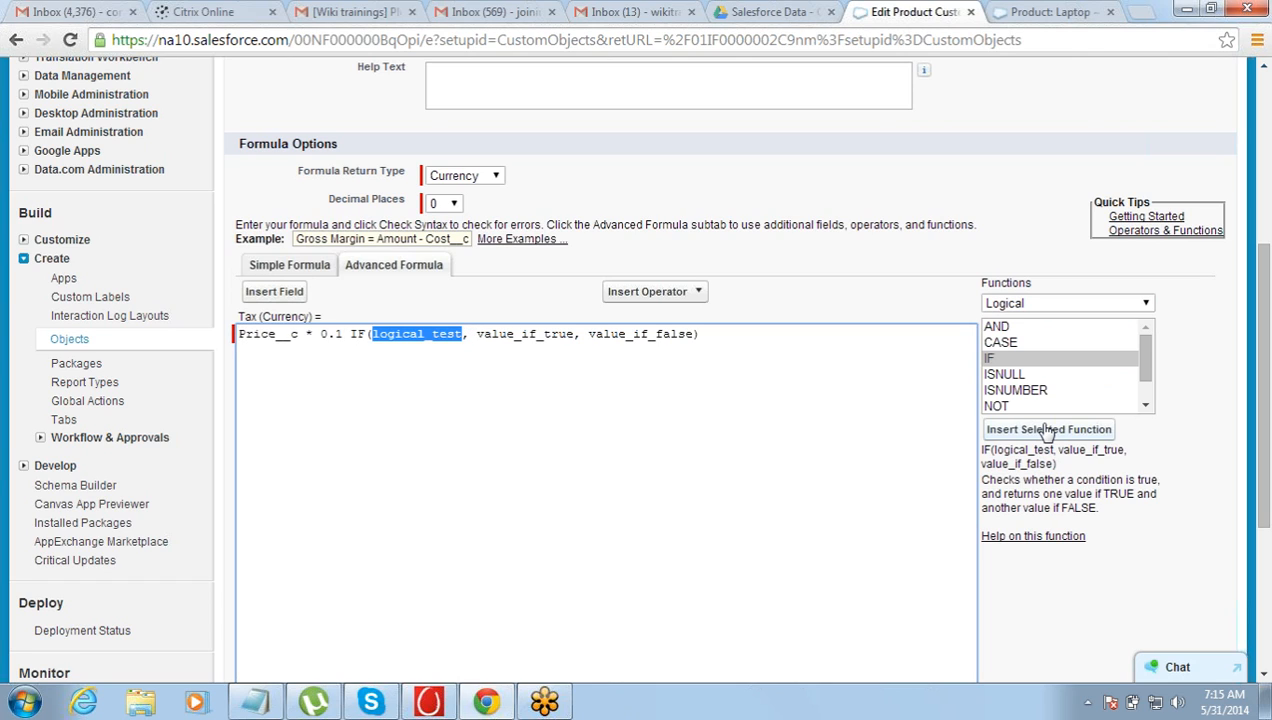